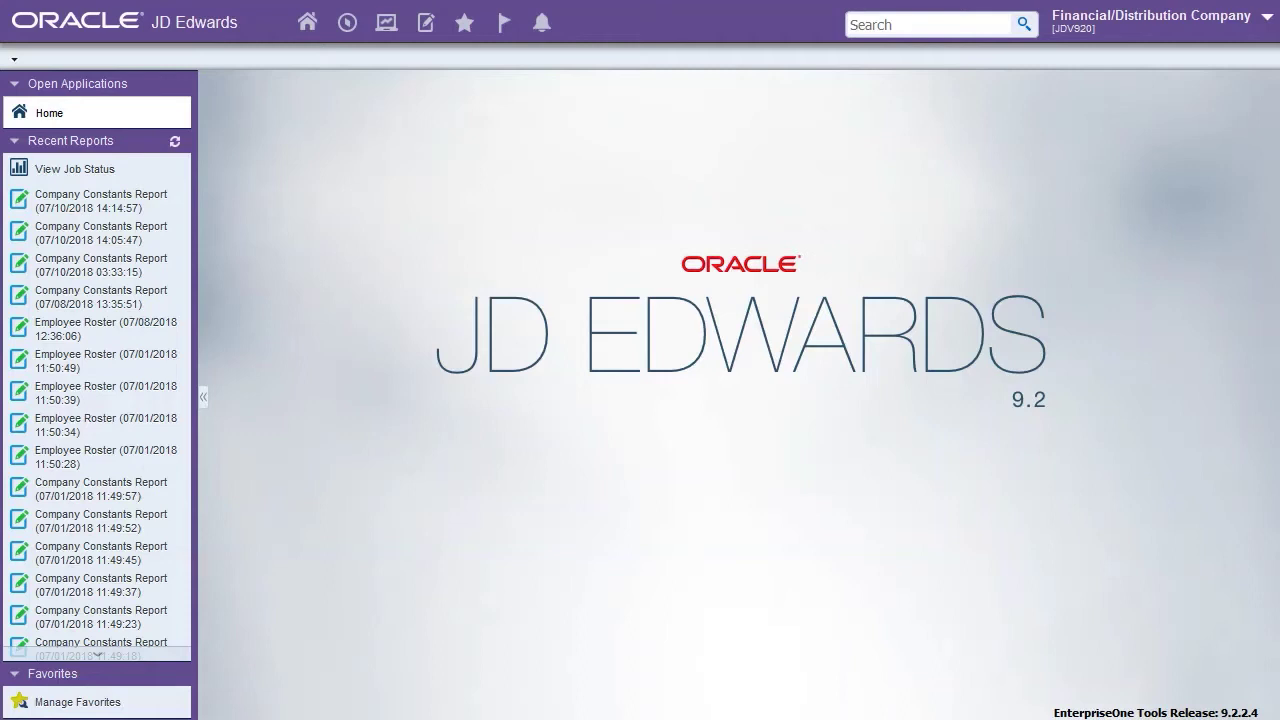
Open the Customer Service Inquiry application and start adding a new sales order.
click(346, 24)
click(541, 59)
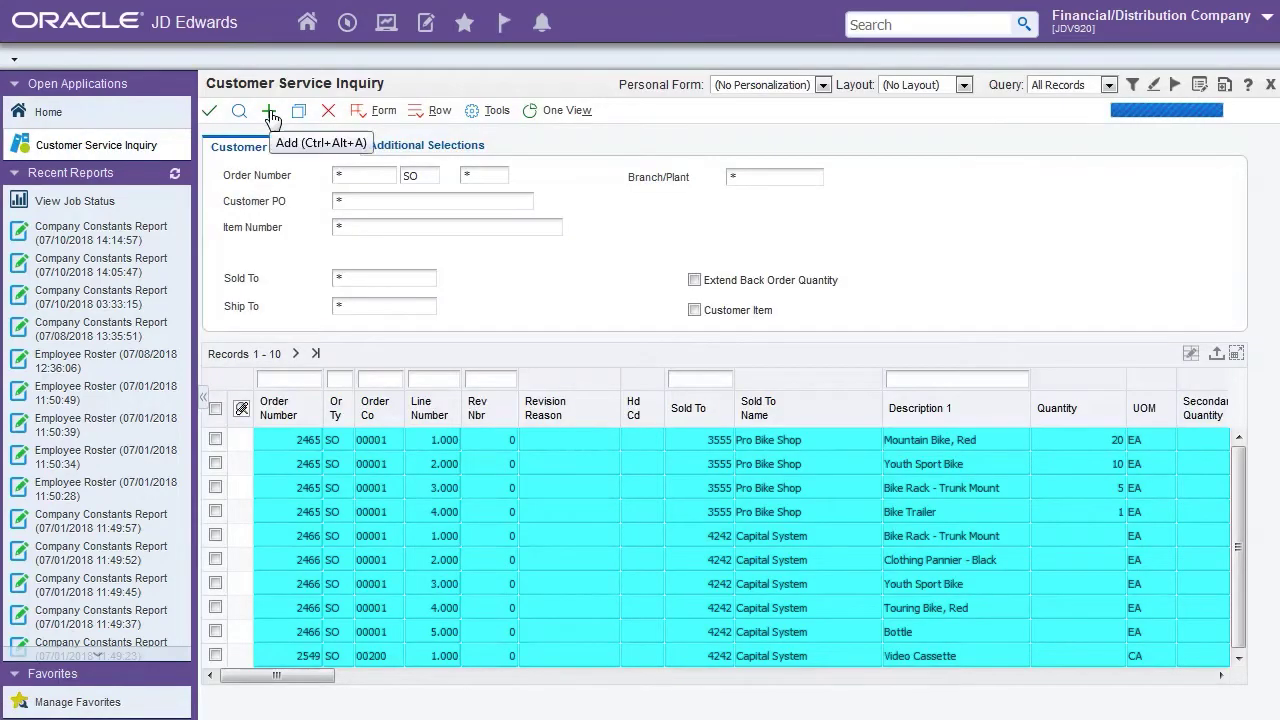
click(270, 113)
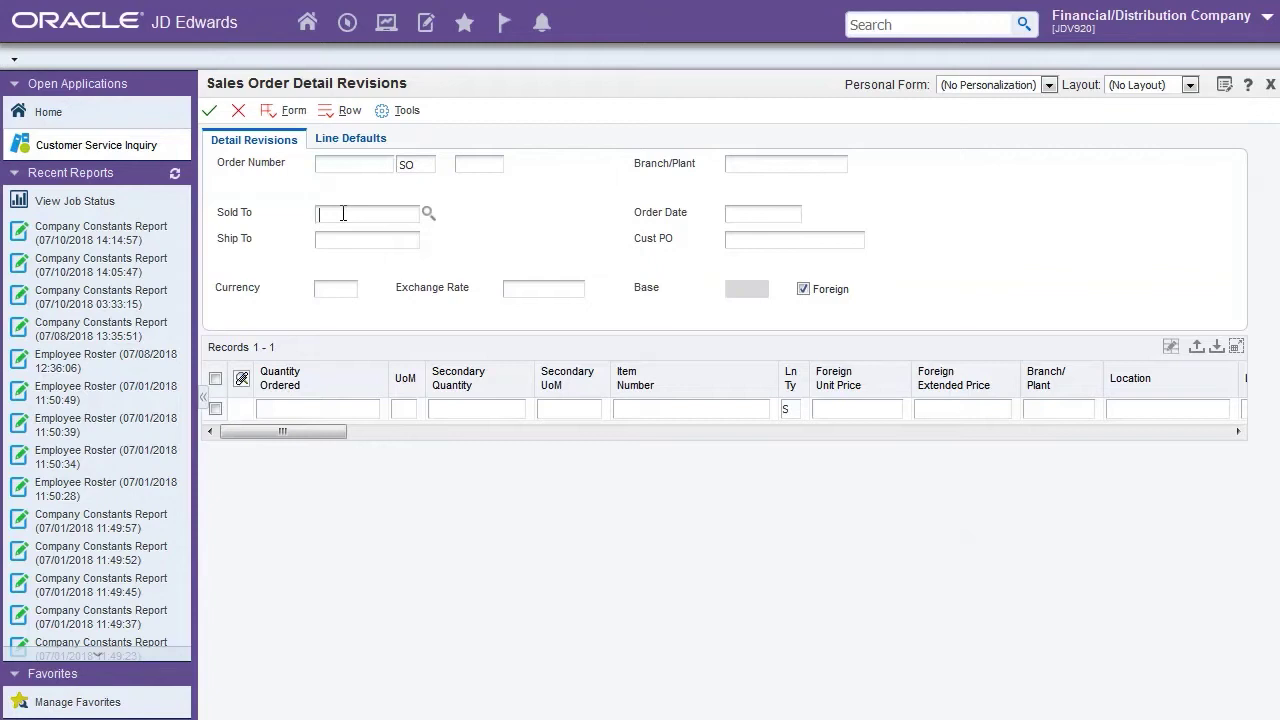
Enter the customer's number as both Sold To and Ship To, and set Branch/Plant to 420000.
text(7)
click(351, 233)
click(351, 238)
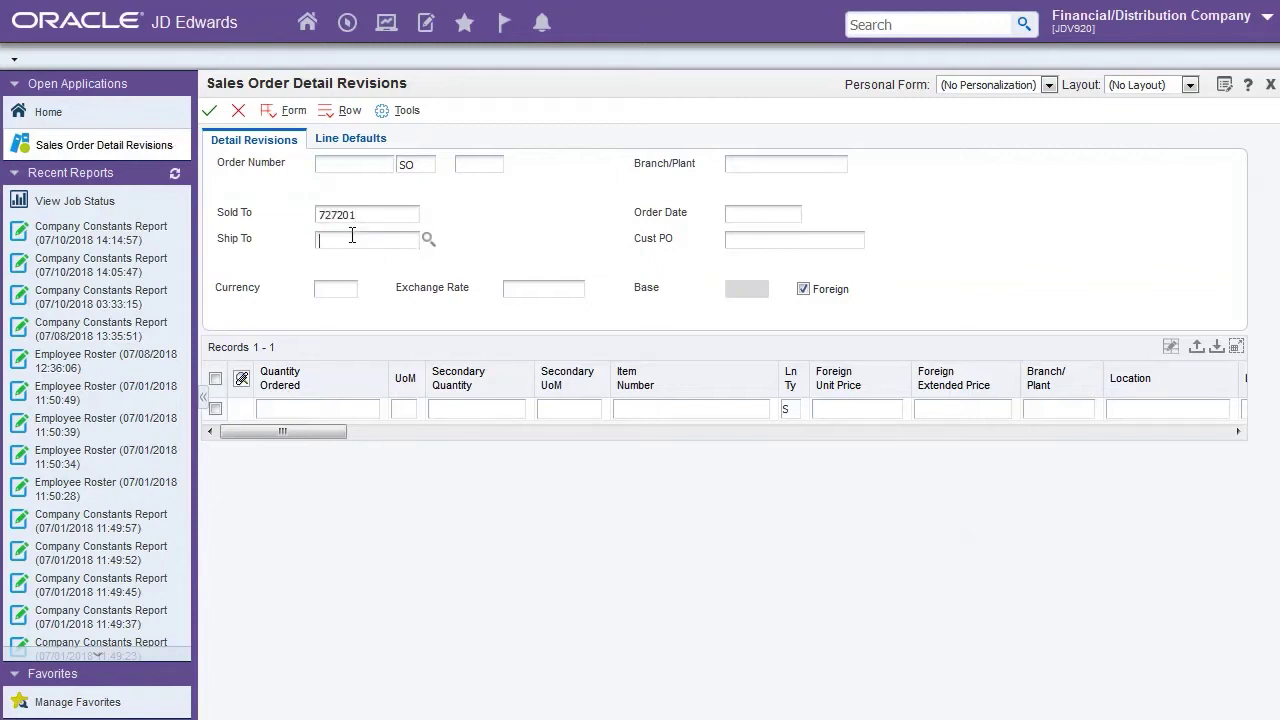
text(7)
click(353, 260)
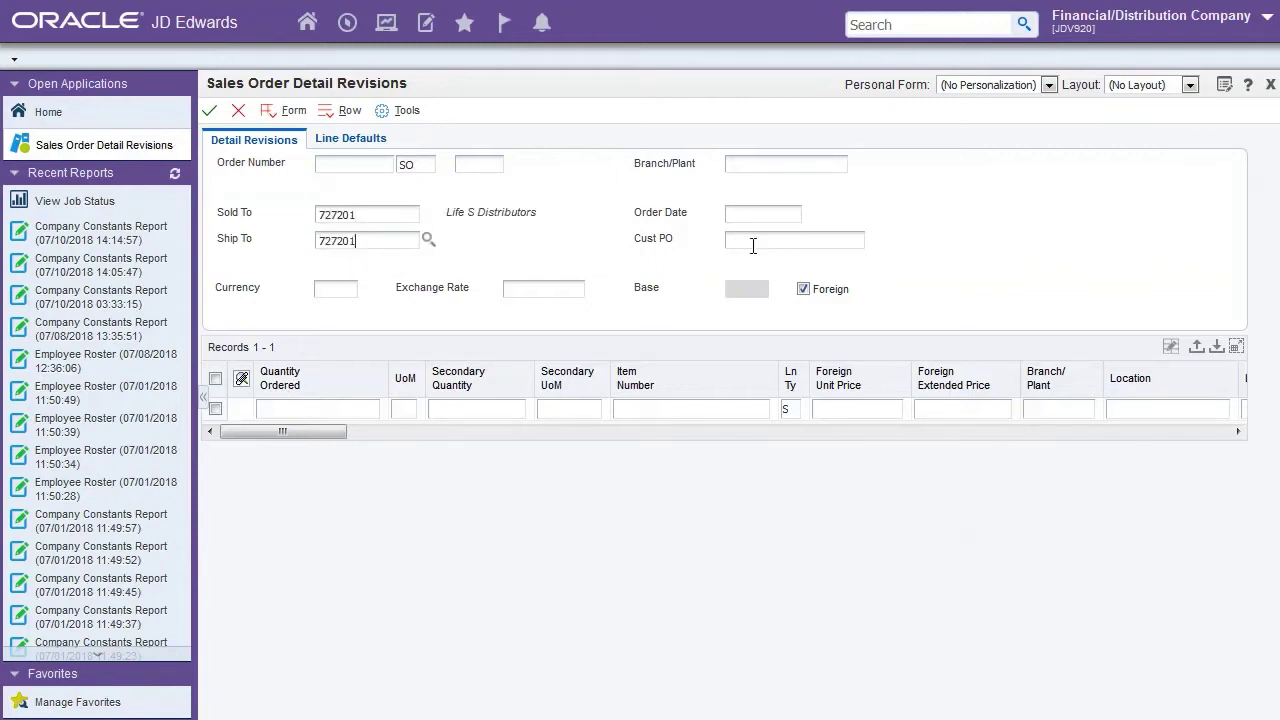
click(750, 163)
text(4)
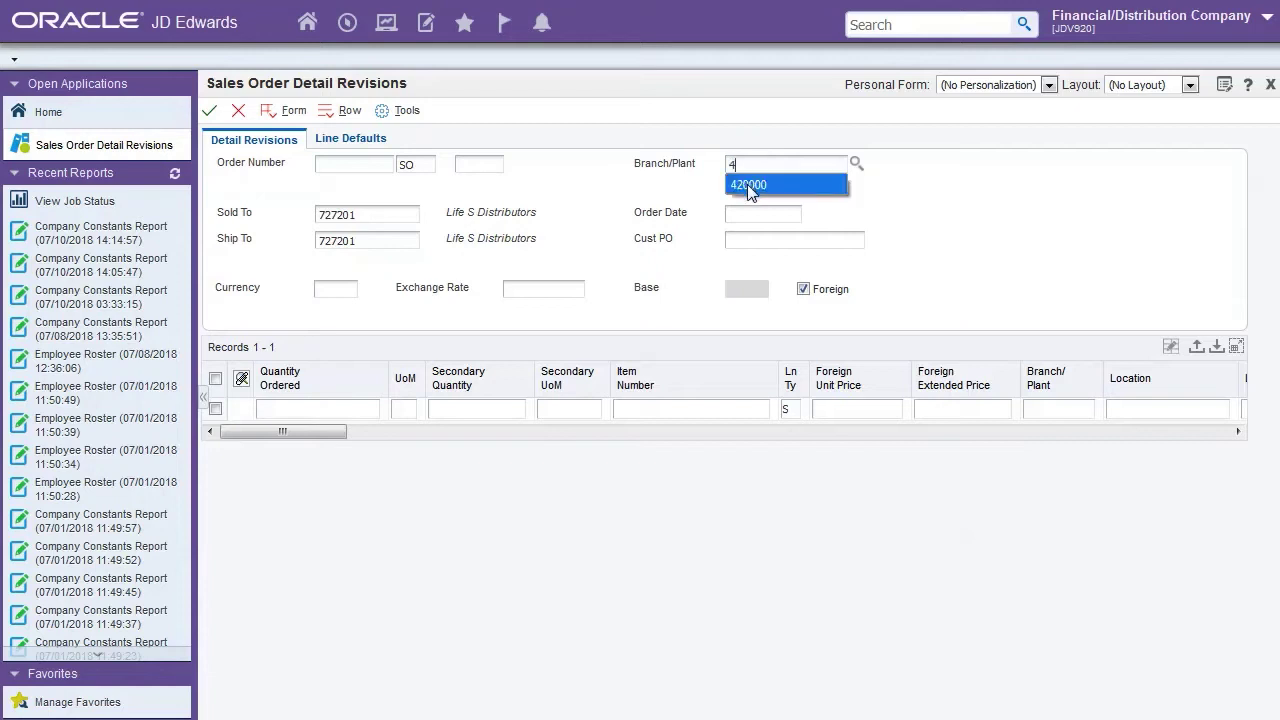
click(752, 190)
Enter an order line for quantity 10 of item 420108 and submit the sales order.
click(342, 409)
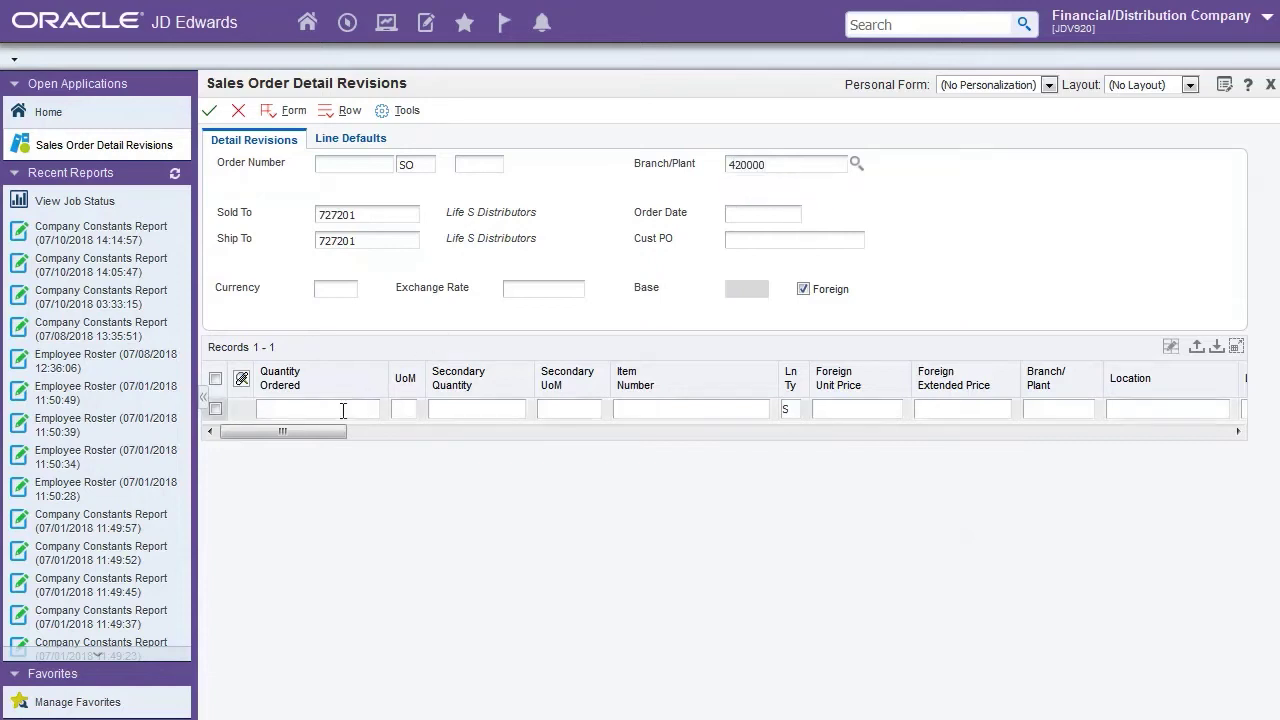
text(10)
key(Tab)
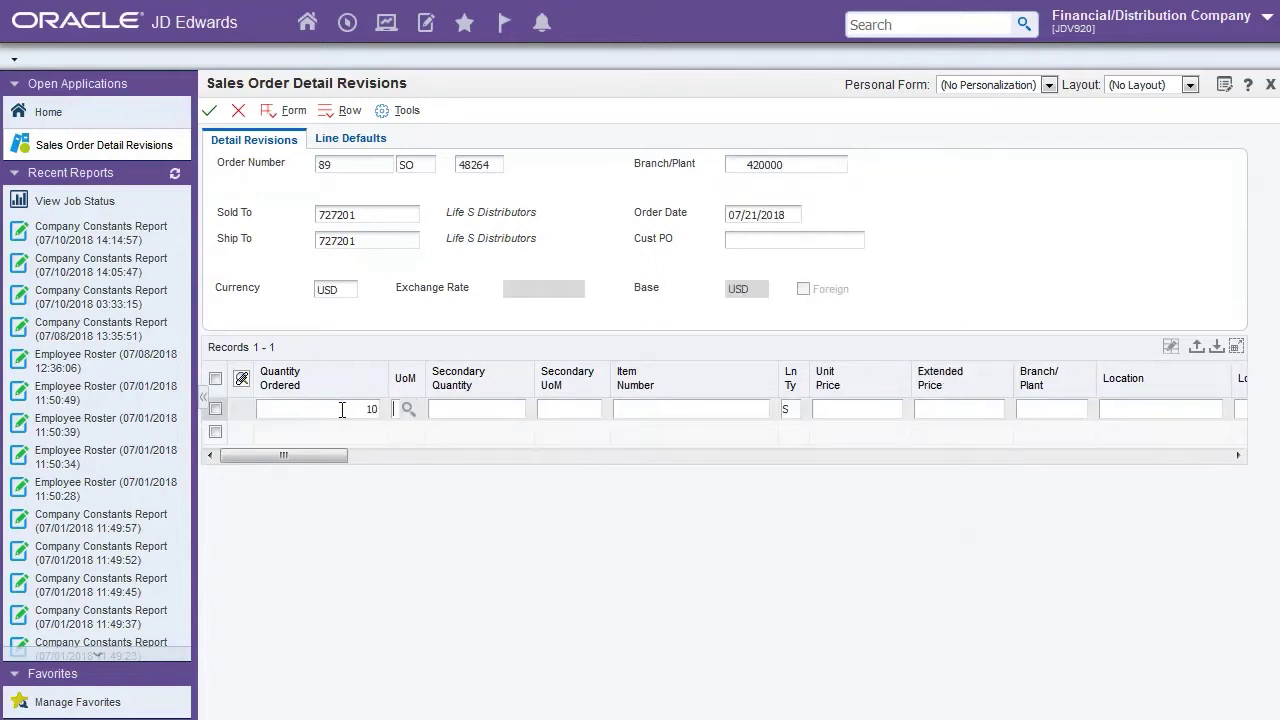
click(645, 409)
text(420105)
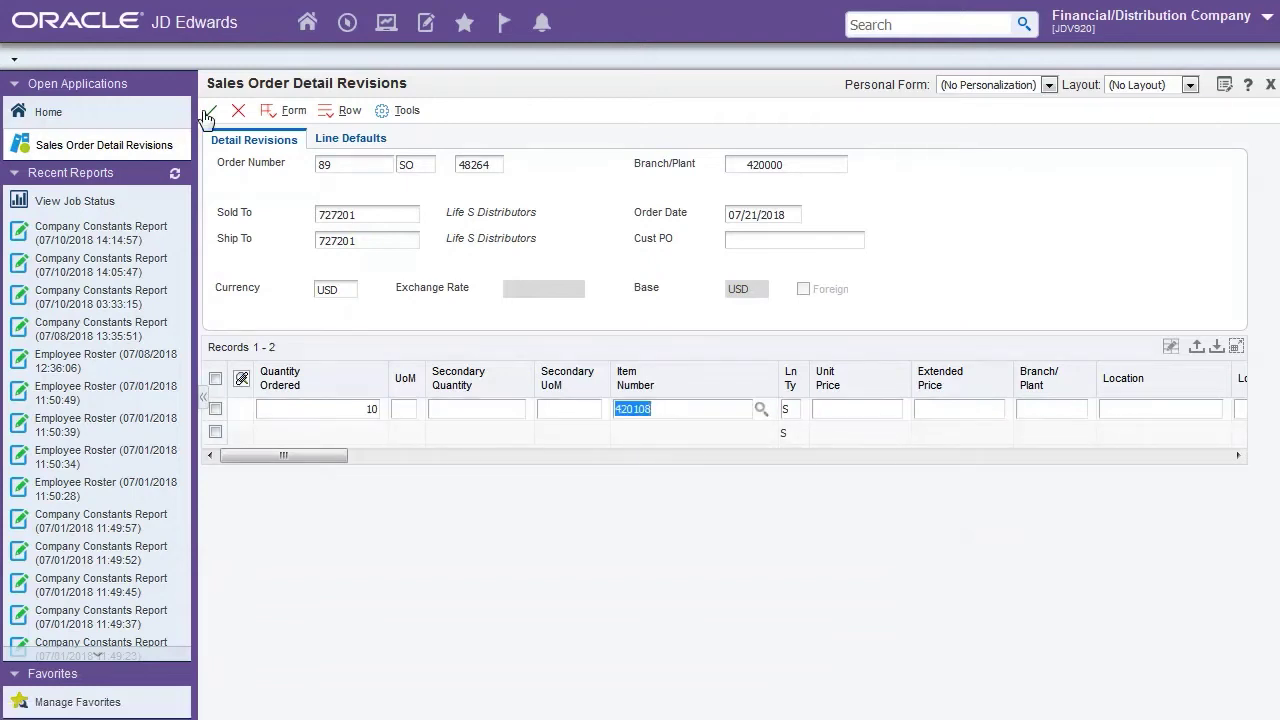
click(209, 112)
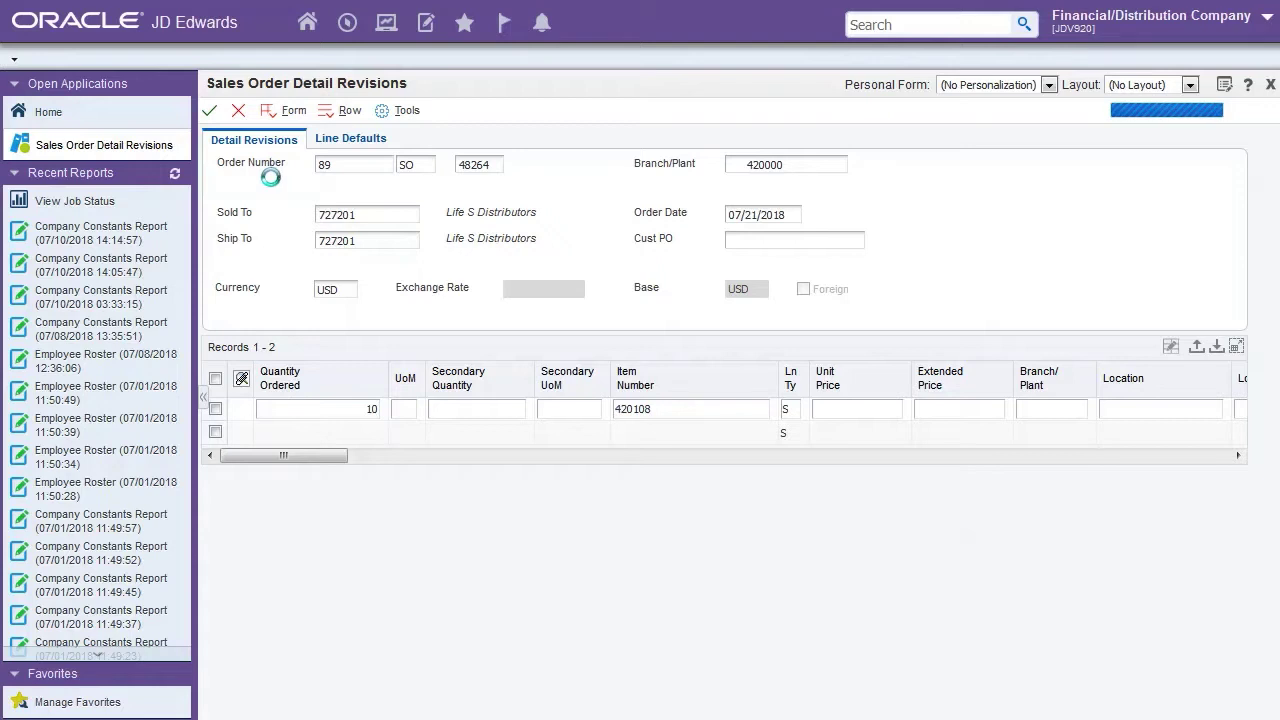
Copy the previous order's number, return to Customer Service Inquiry and search the order grid for it.
double_click(332, 193)
key(ctrl+c)
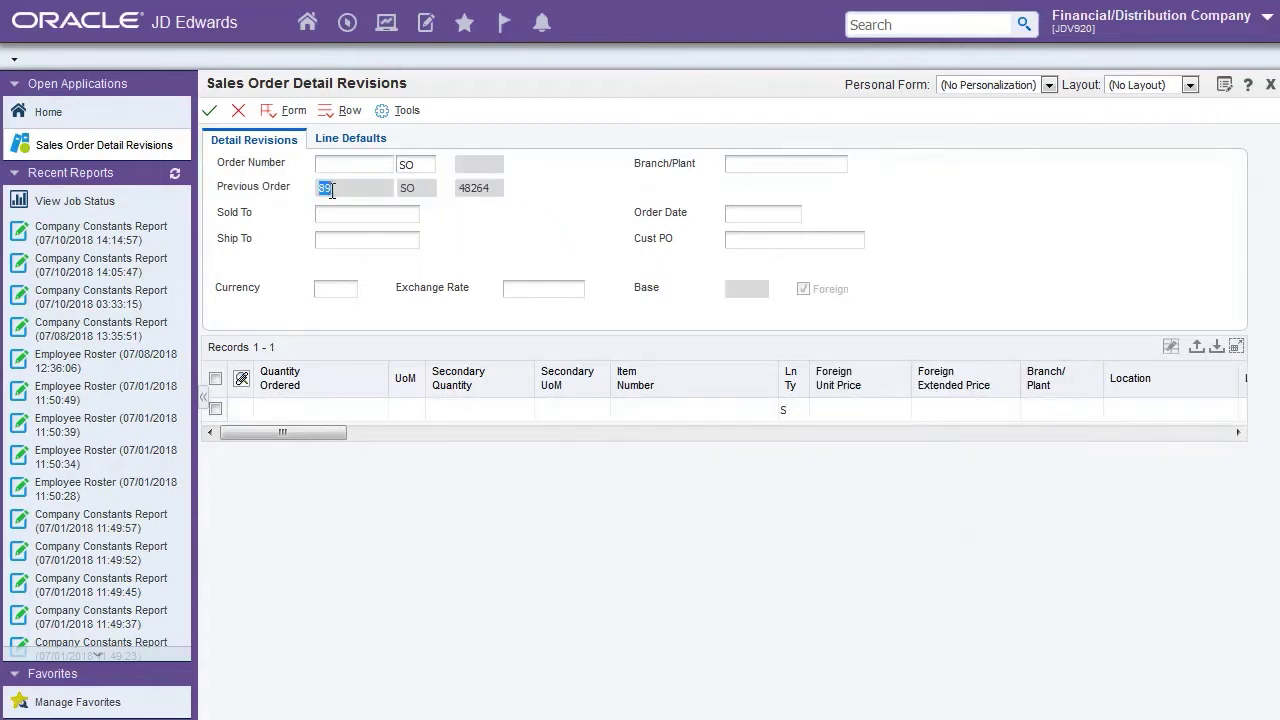
click(238, 110)
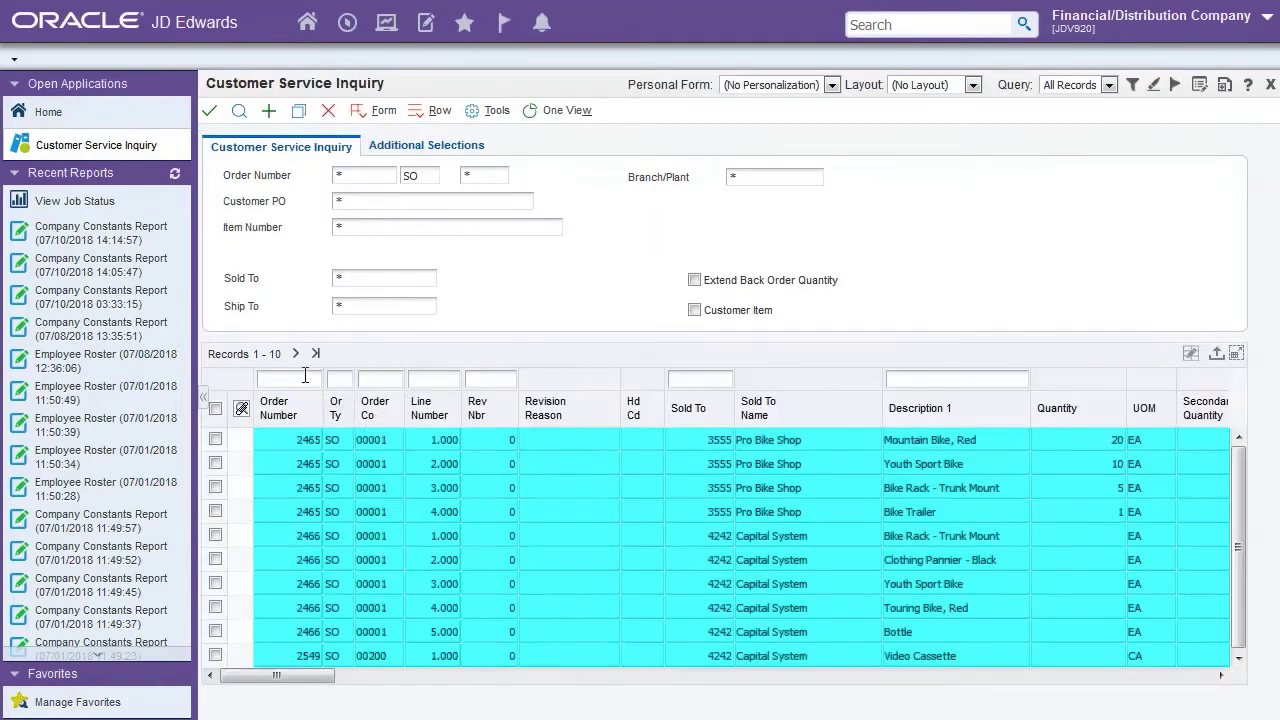
click(305, 379)
key(ctrl+v)
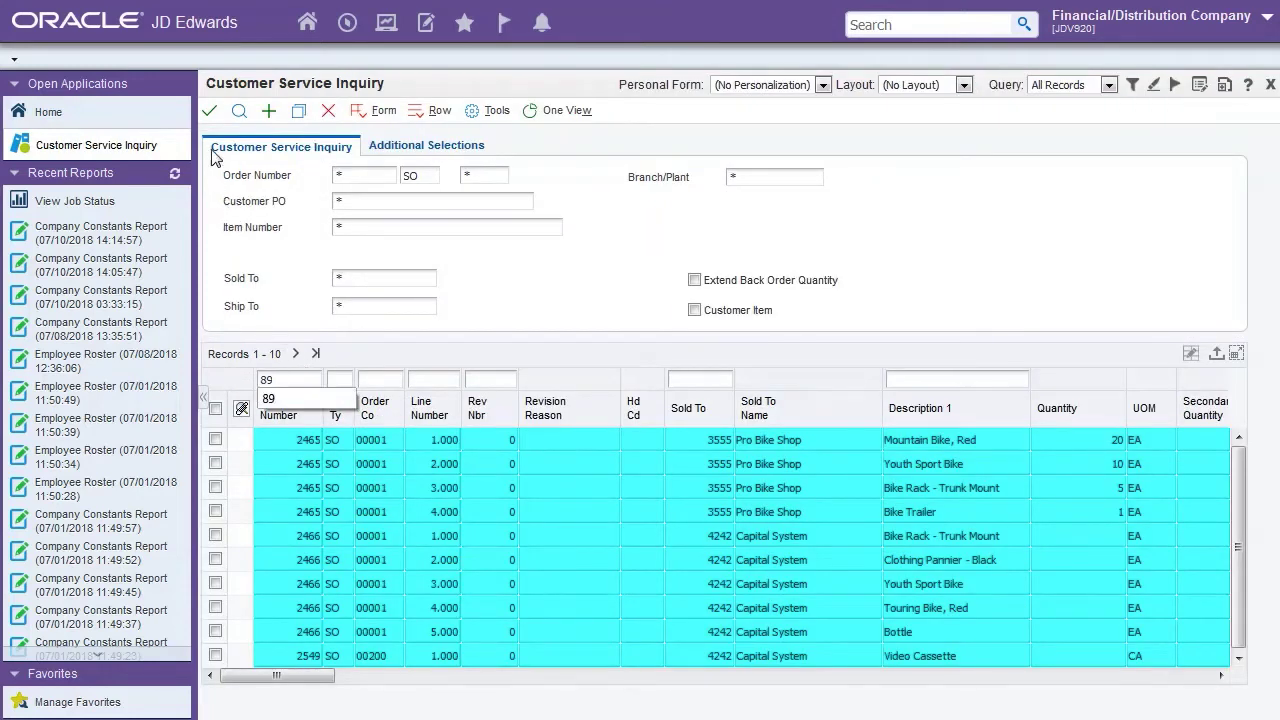
click(239, 111)
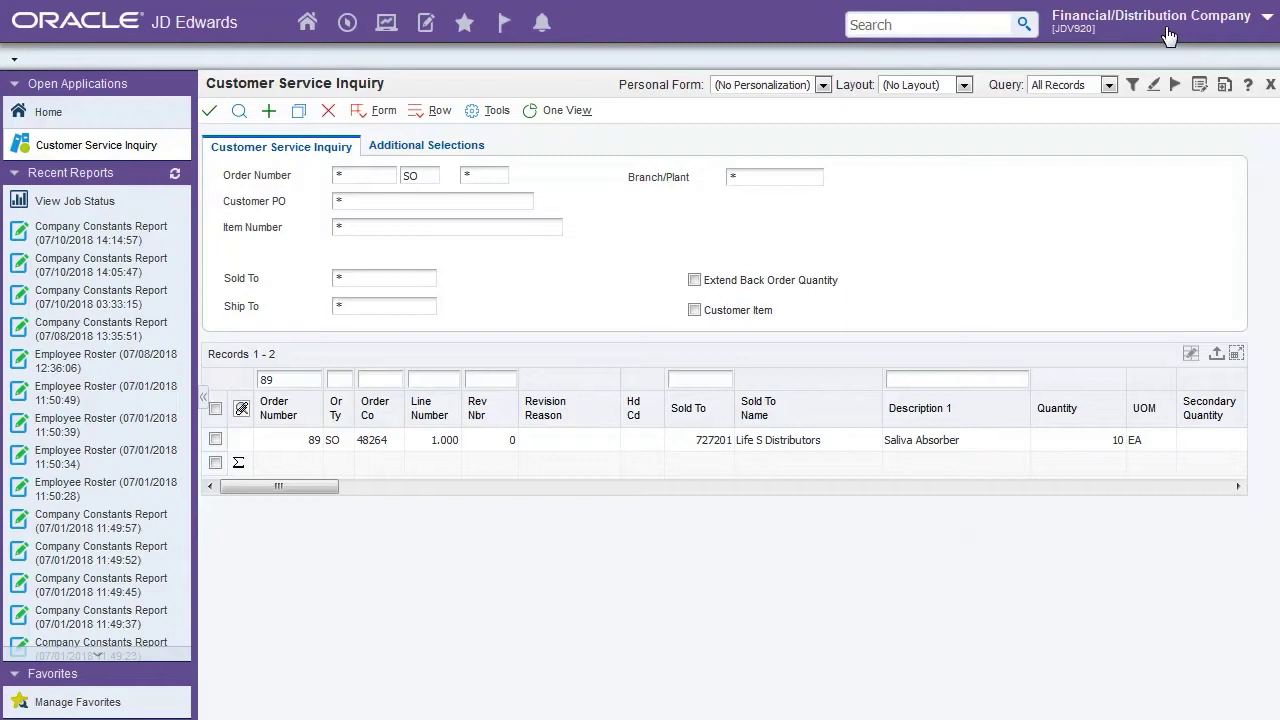
Open the Process Recorder from the personalization options and start recording.
click(1168, 36)
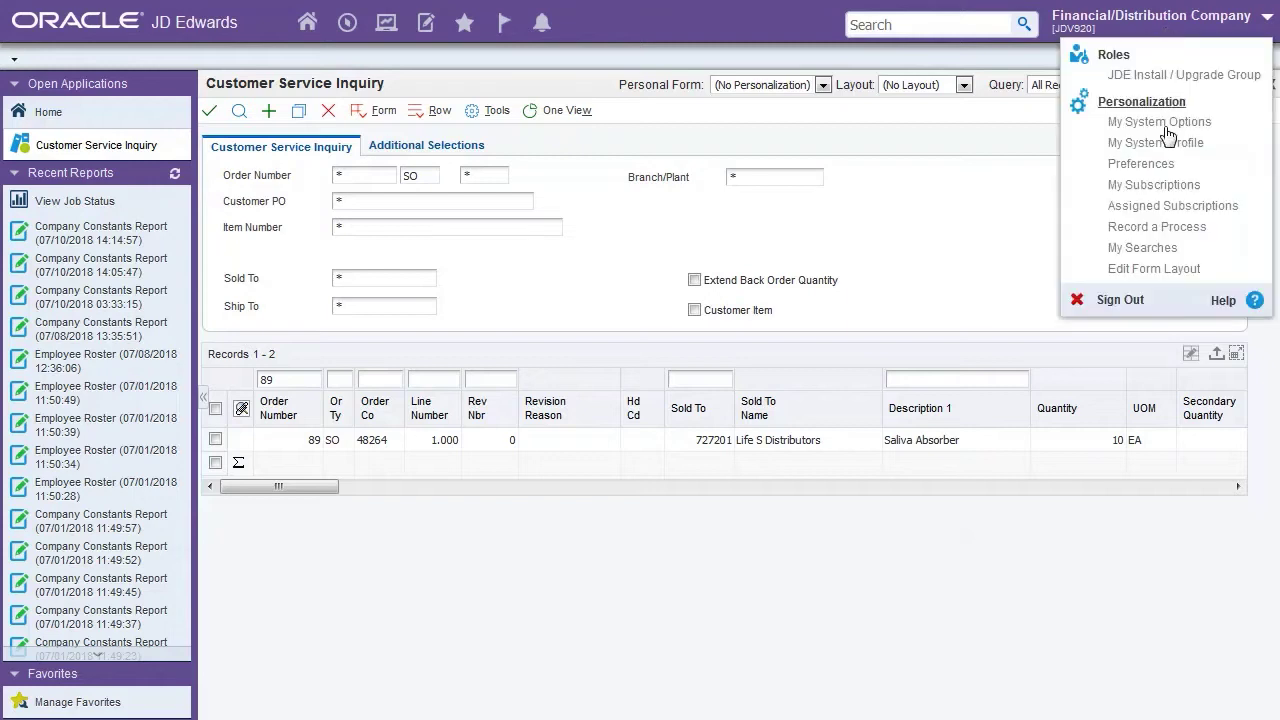
click(1157, 228)
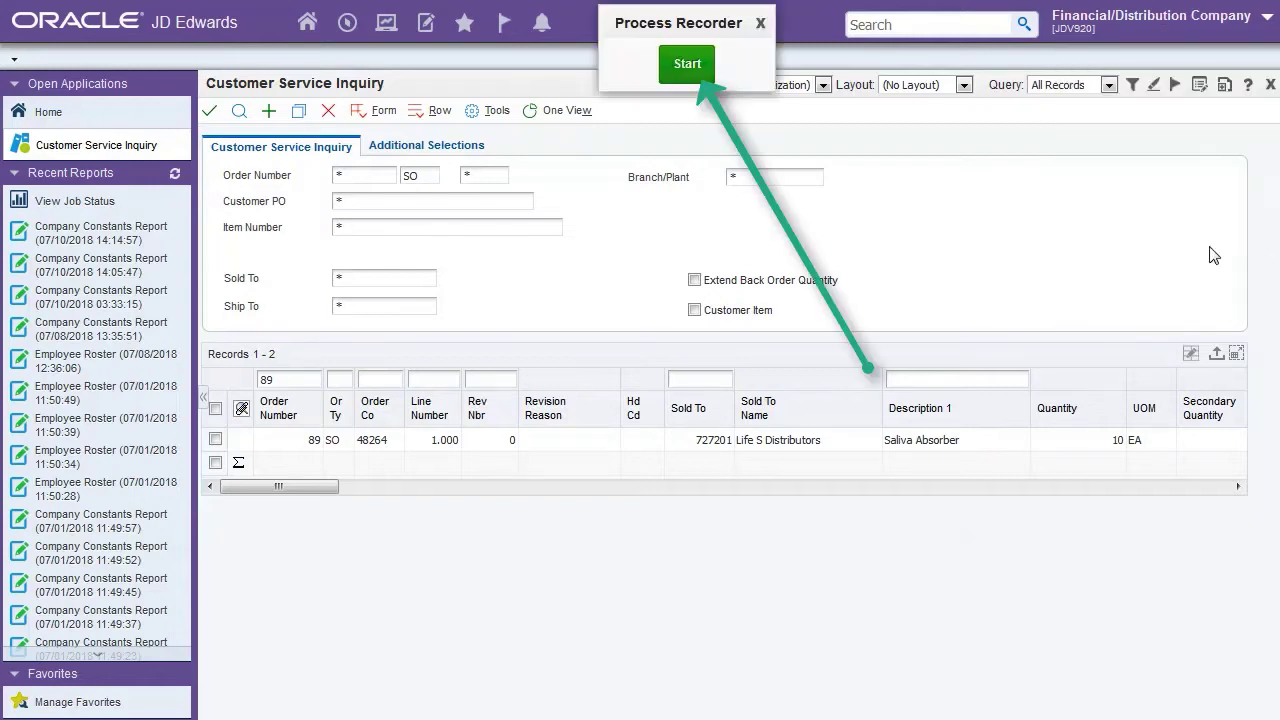
click(694, 62)
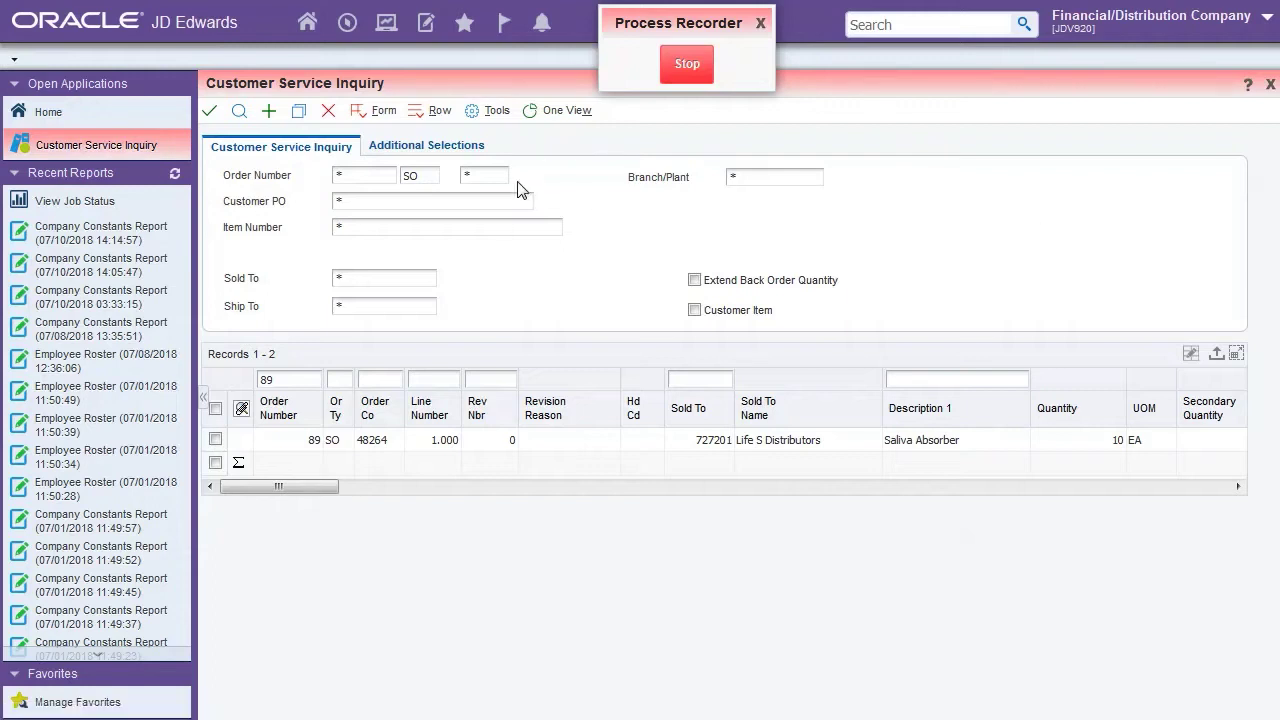
Add another sales order with the customer's number as Sold To and Ship To, and Branch/Plant 420000.
click(268, 110)
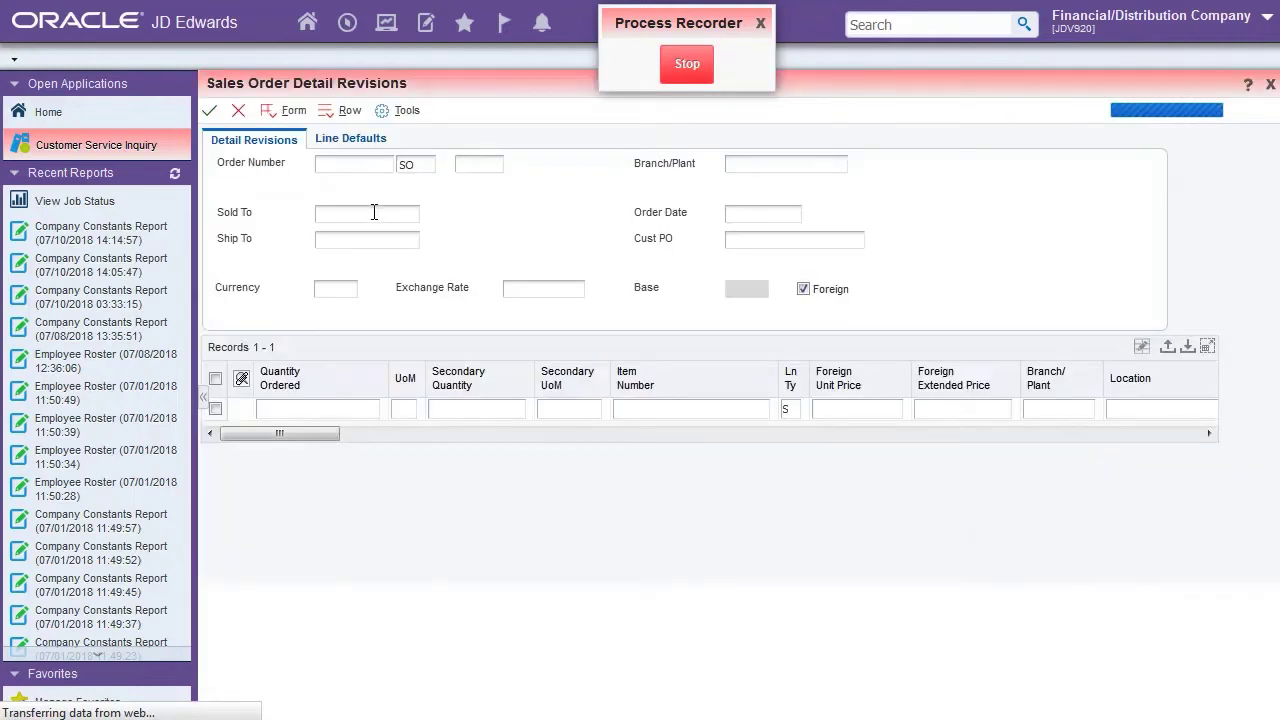
click(374, 214)
text(7)
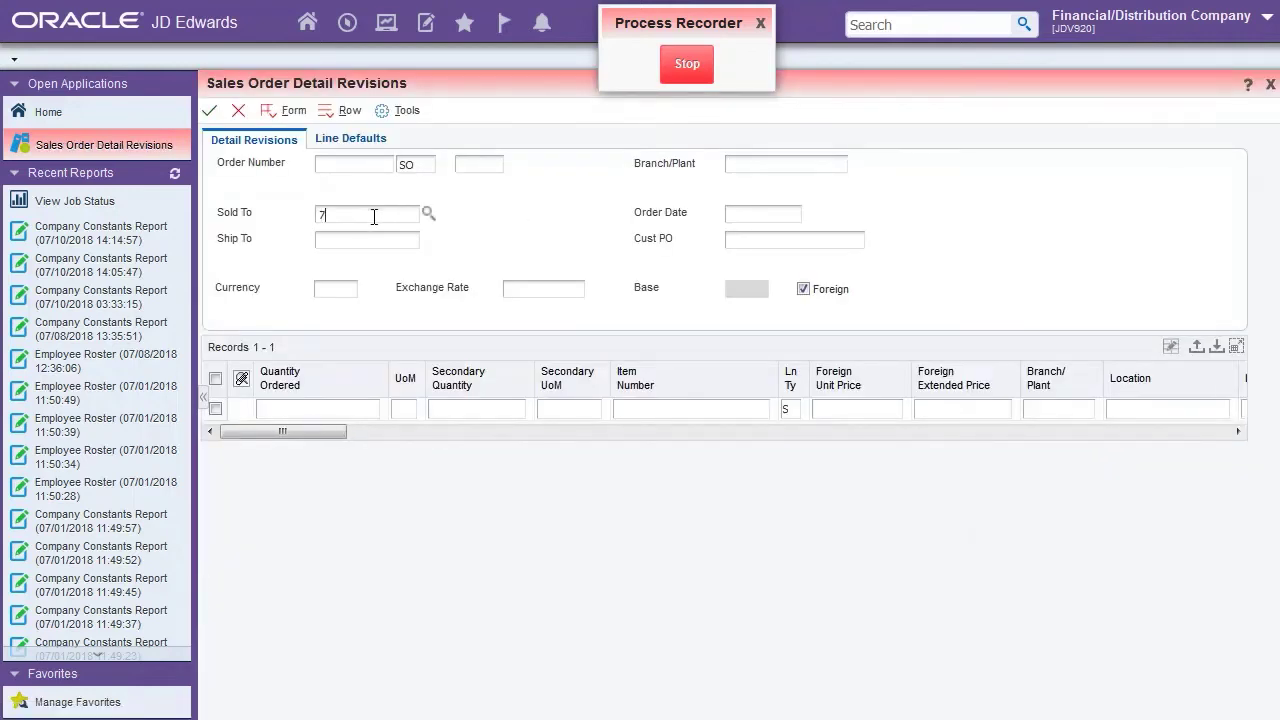
click(367, 238)
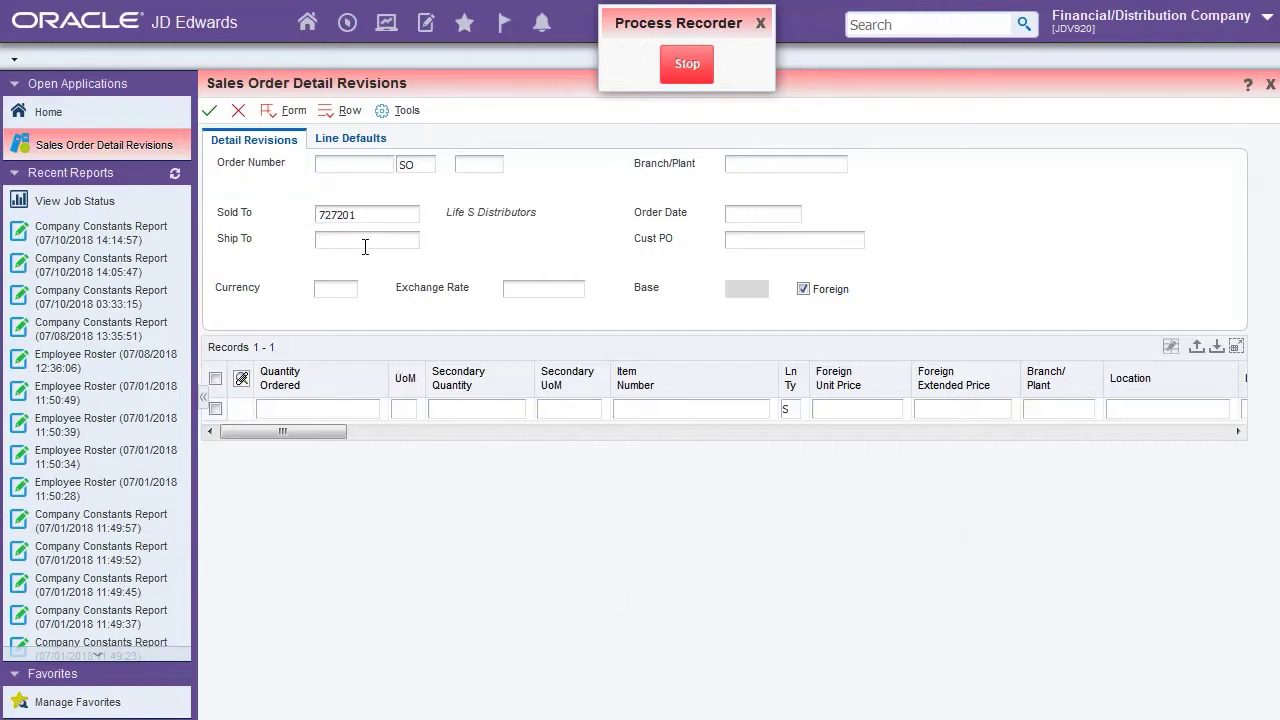
click(364, 244)
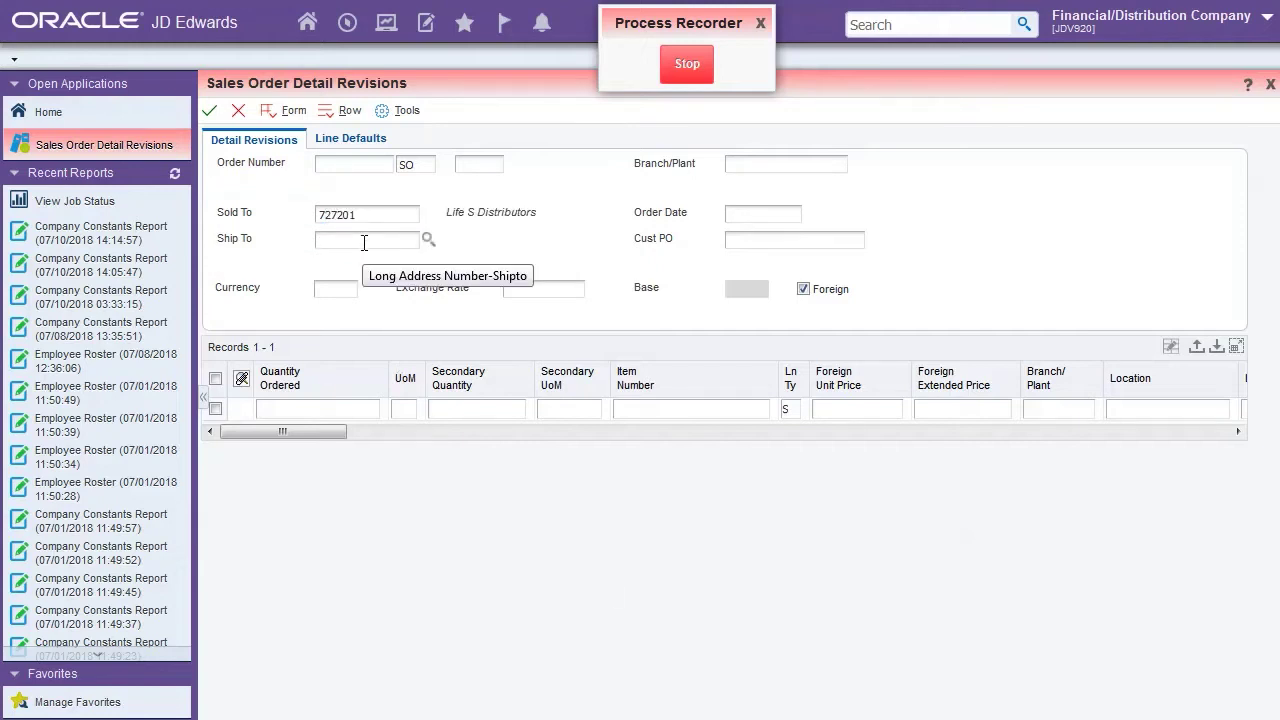
text(7)
click(362, 258)
click(785, 163)
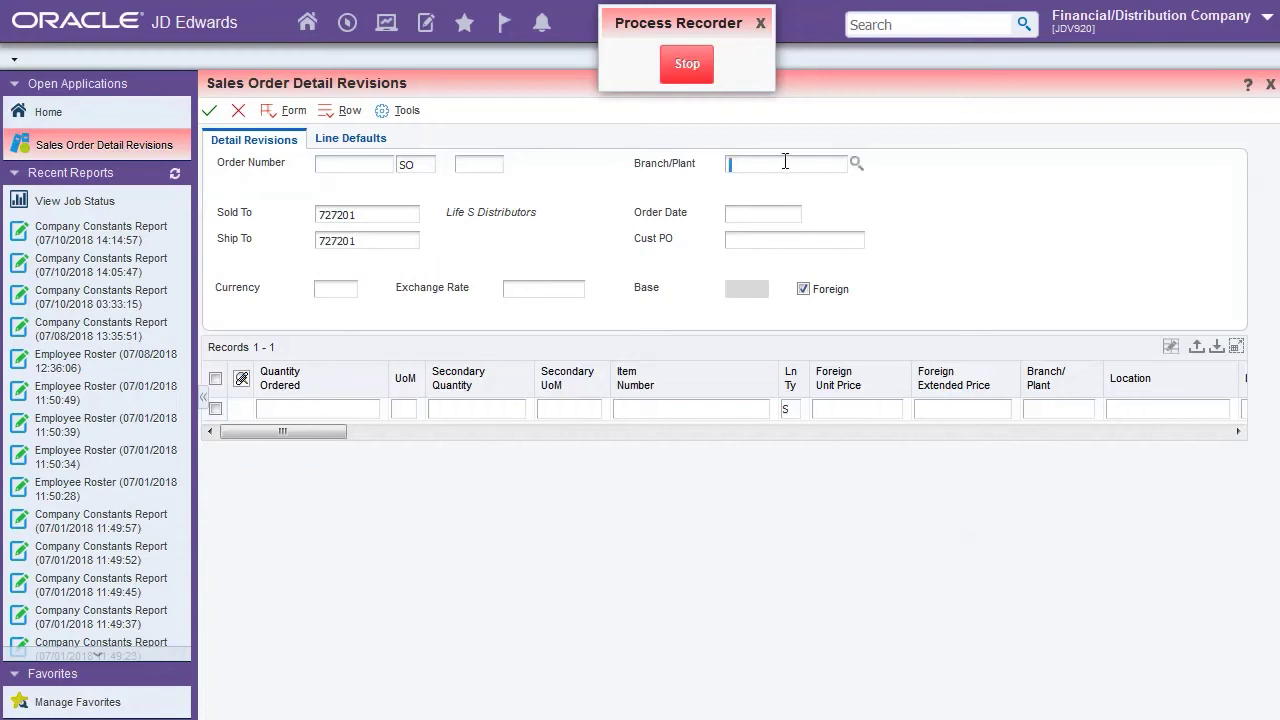
text(4)
click(767, 188)
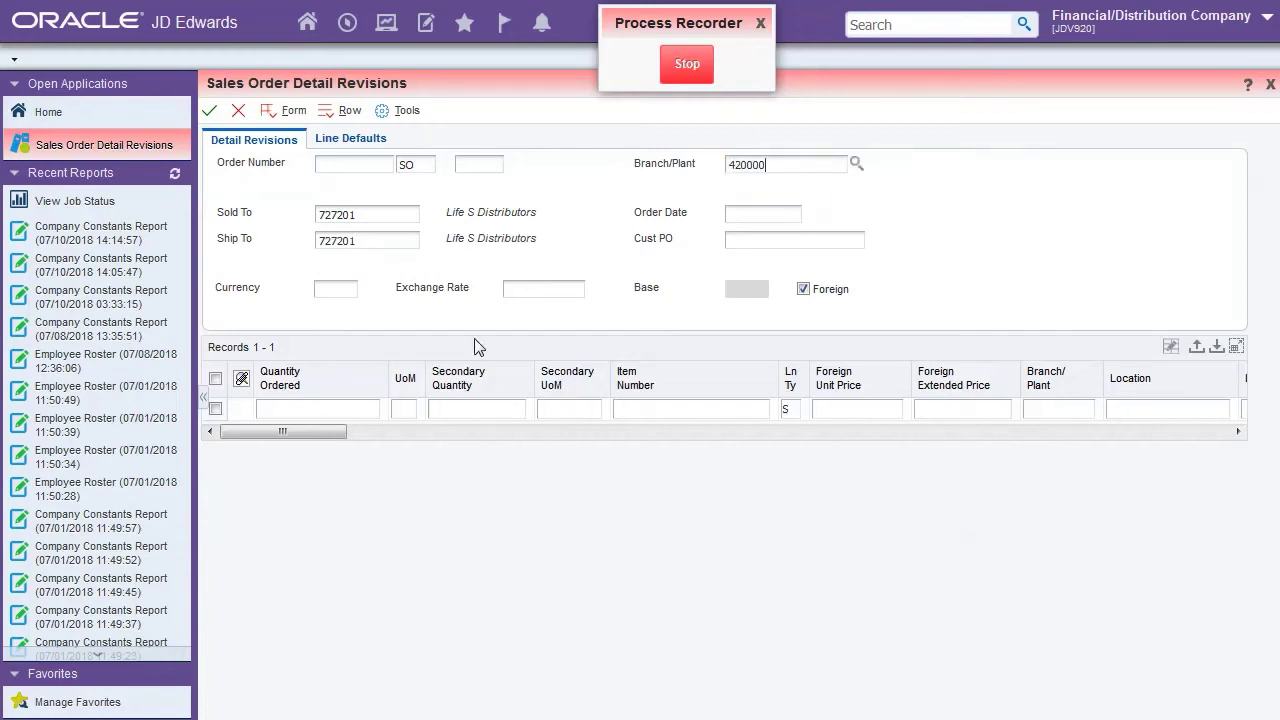
Fill the recorded order's first line with quantity 10 and item 420108, and submit the order.
click(333, 416)
text(10)
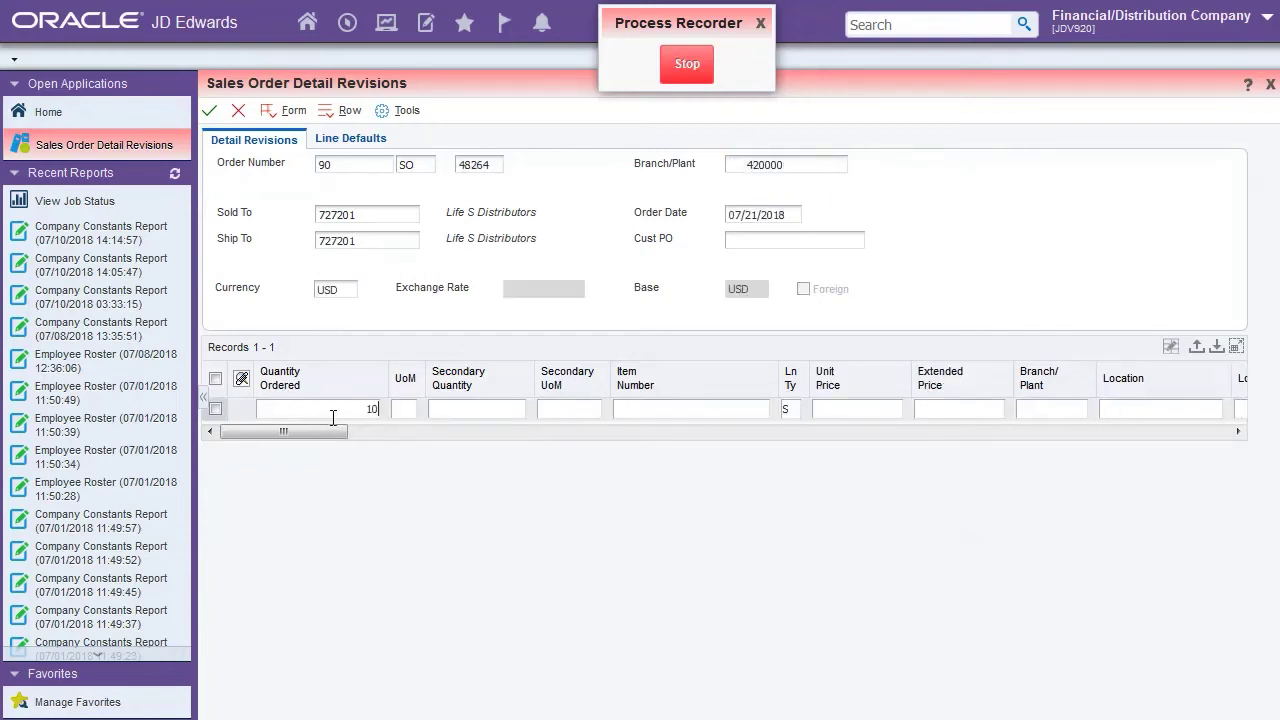
click(667, 405)
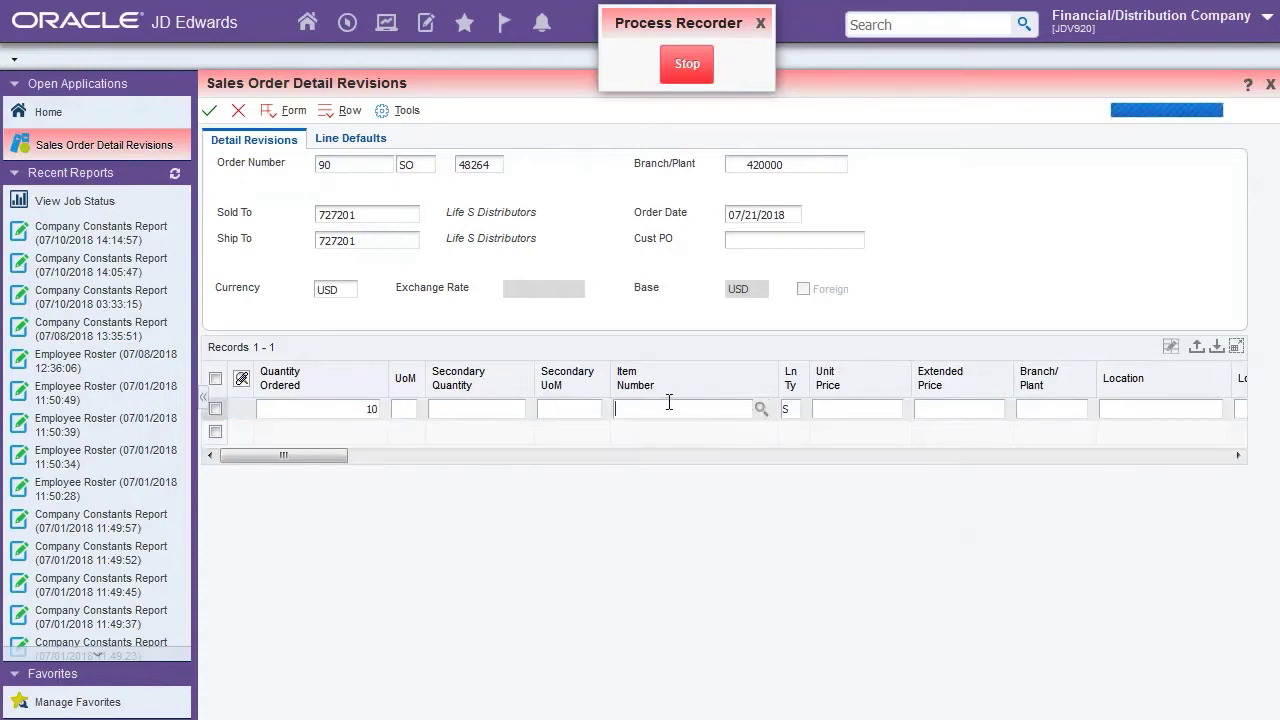
text(420108)
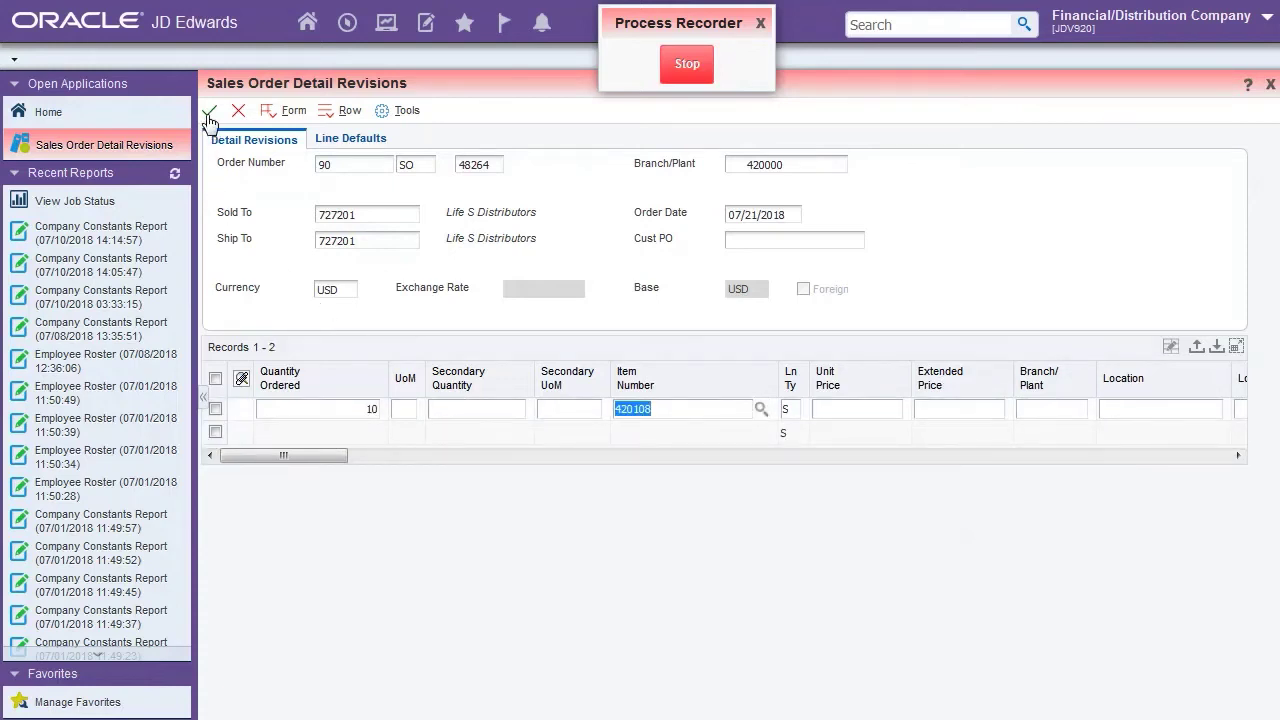
click(209, 112)
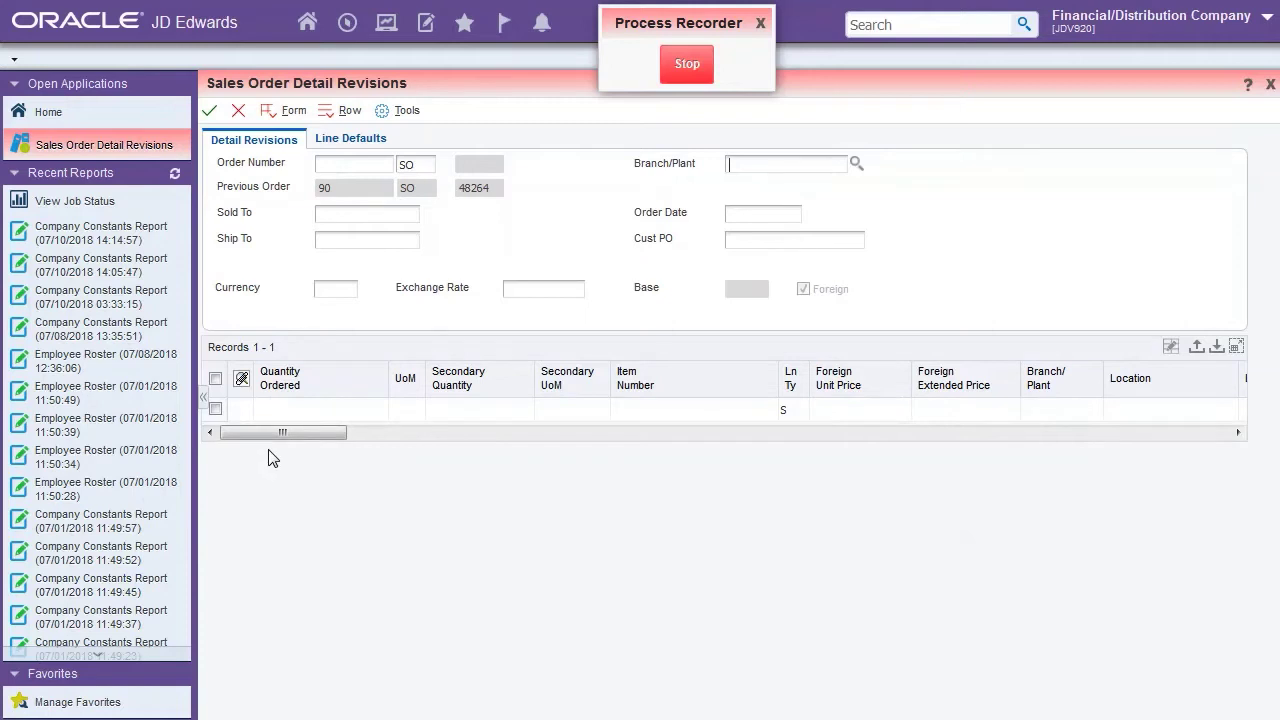
Take the recorded order's number, close the order form and filter the inquiry grid by that number.
double_click(324, 187)
click(237, 110)
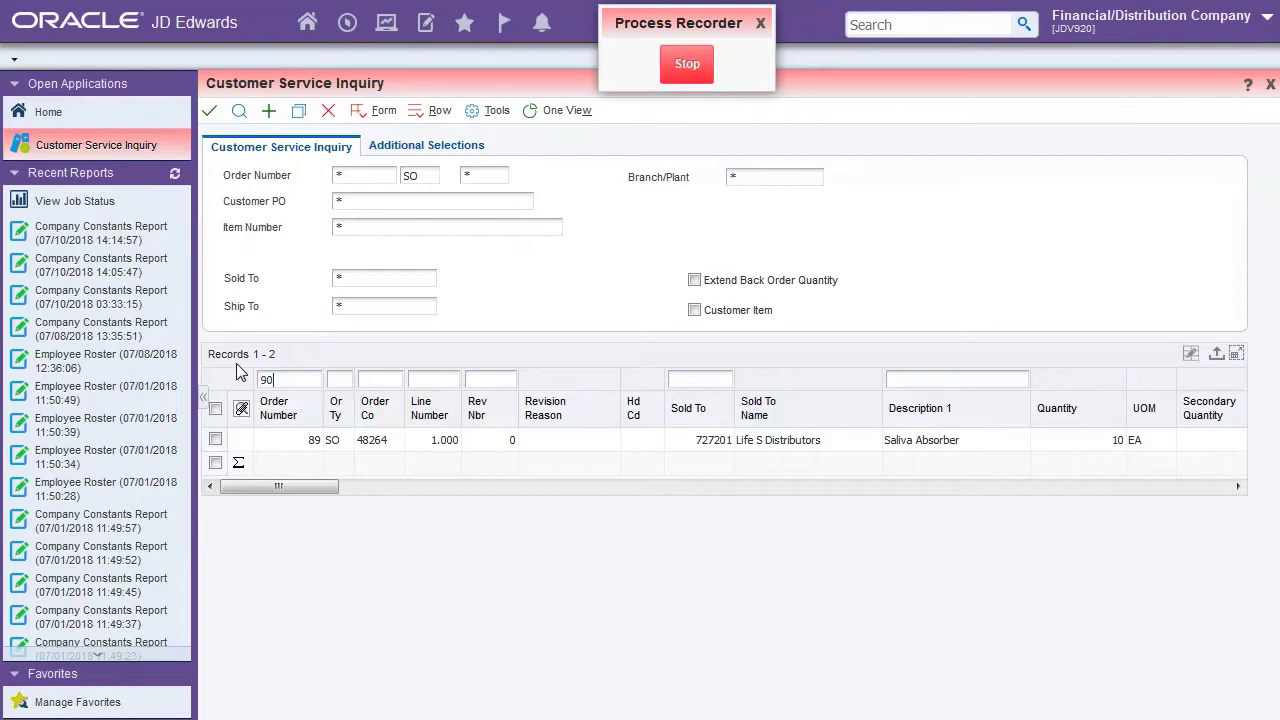
click(239, 111)
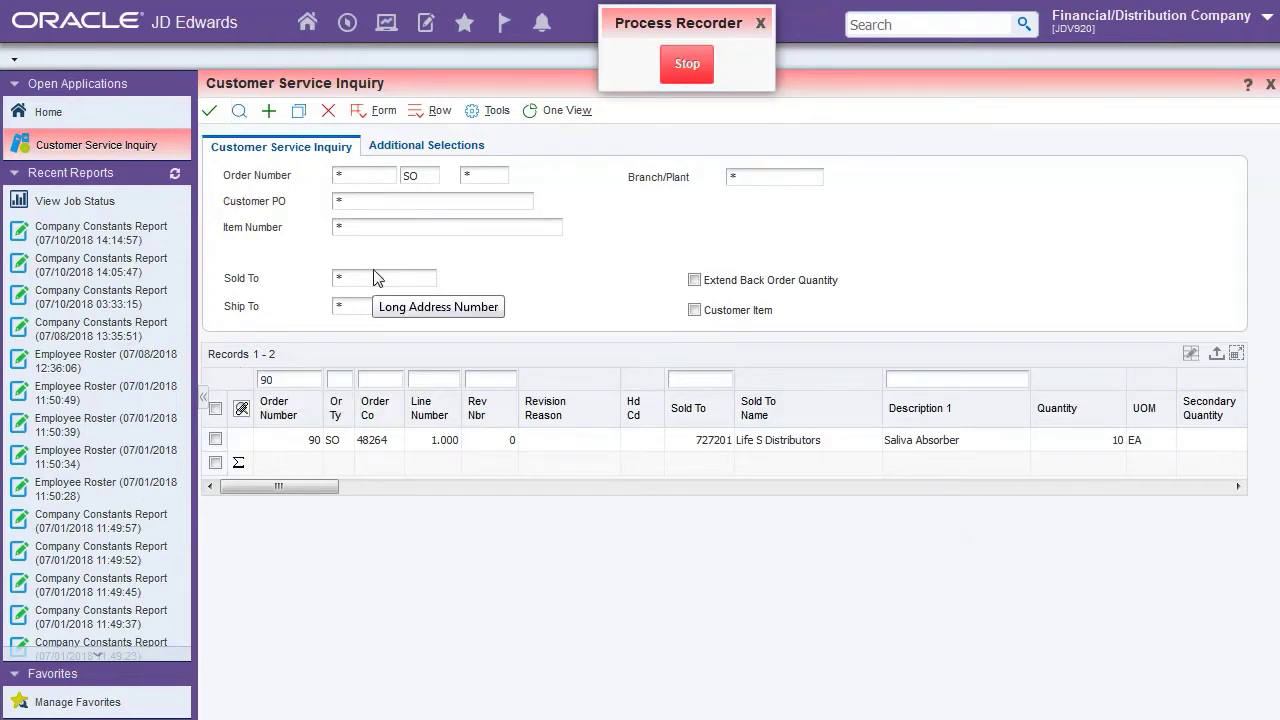
Close the inquiry and save the recording as SR_P4210 with description Create Sales Order and product code 55, closing the recorder.
click(329, 111)
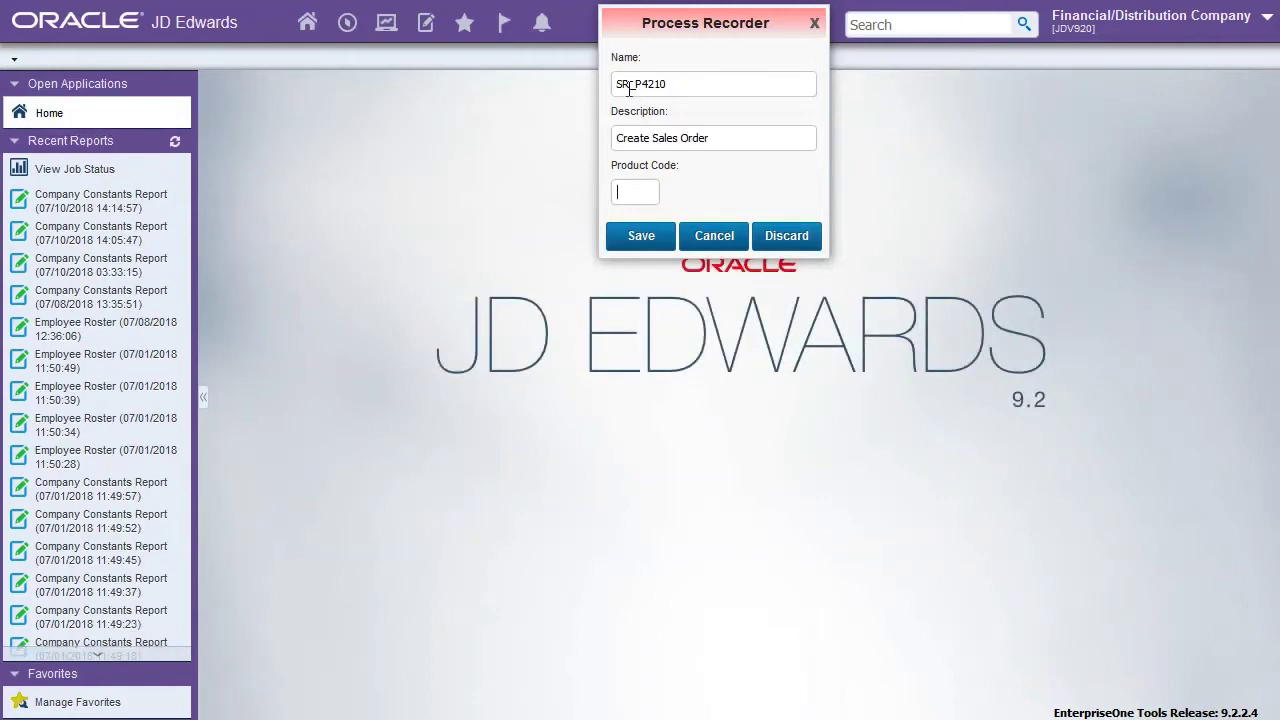
text(55)
click(655, 240)
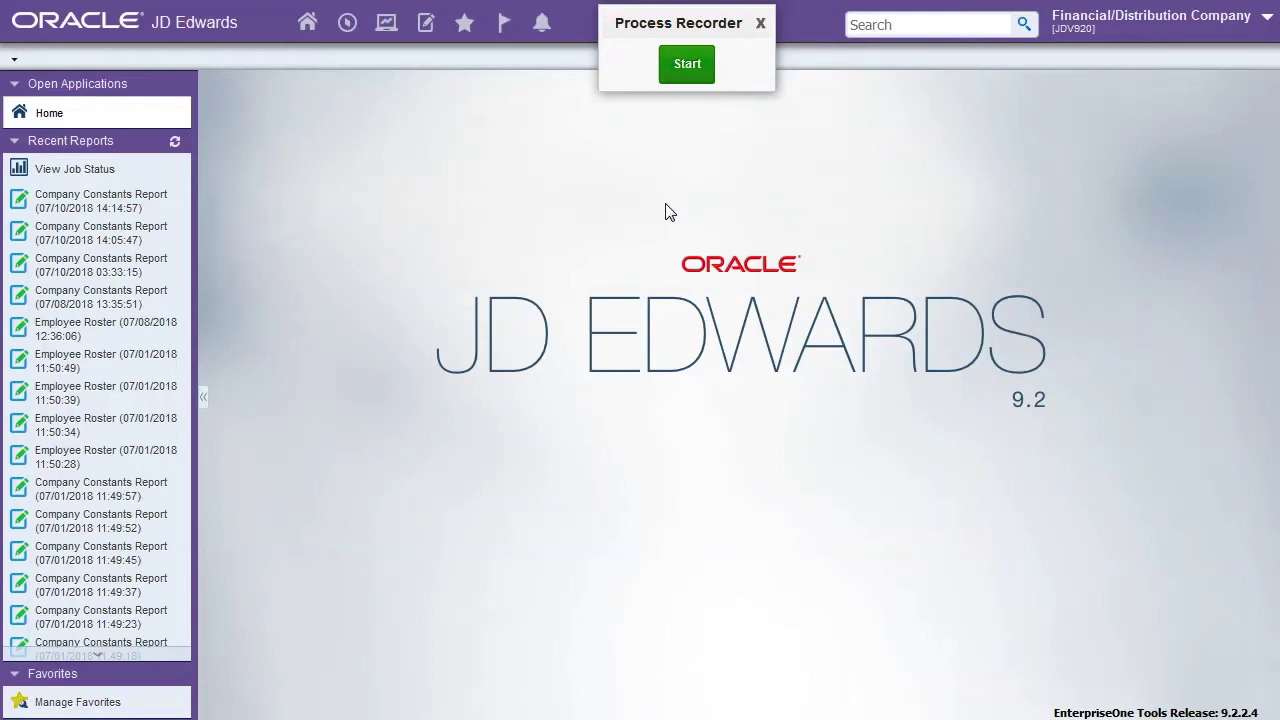
click(758, 22)
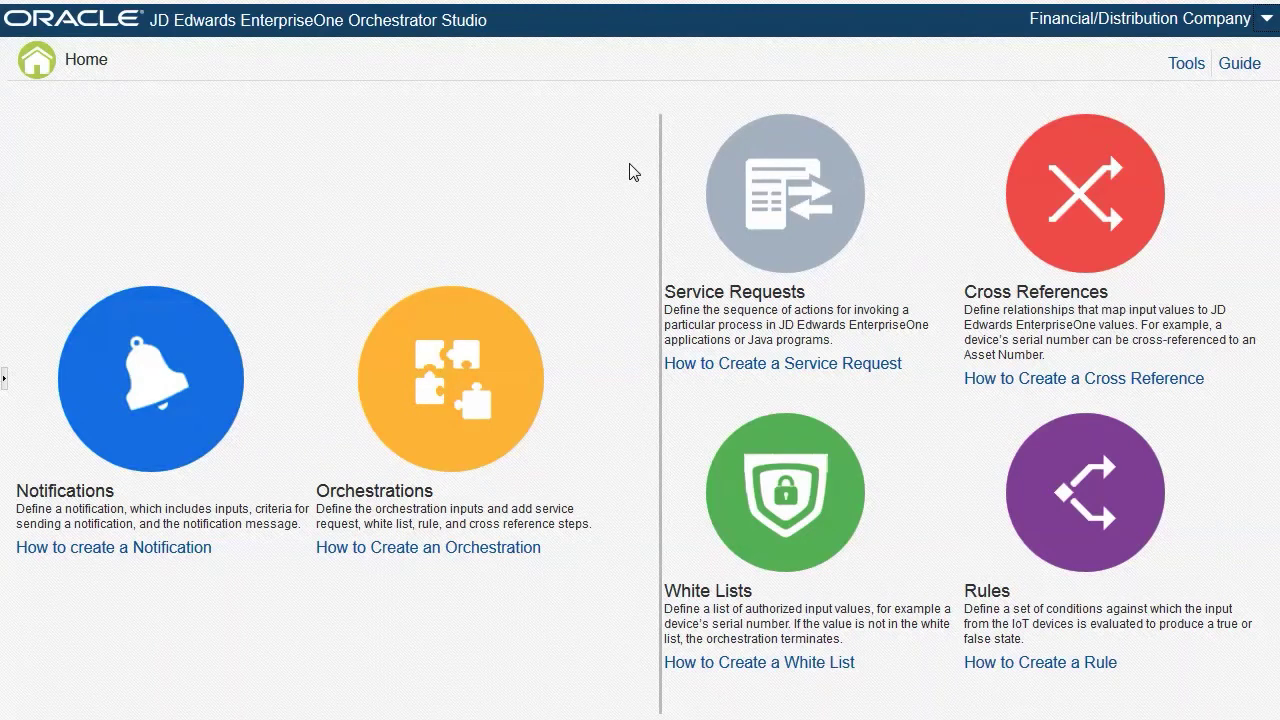
In Orchestrator Studio, edit service request SR_P4210 and remove its first Customer Service Inquiry form.
click(783, 205)
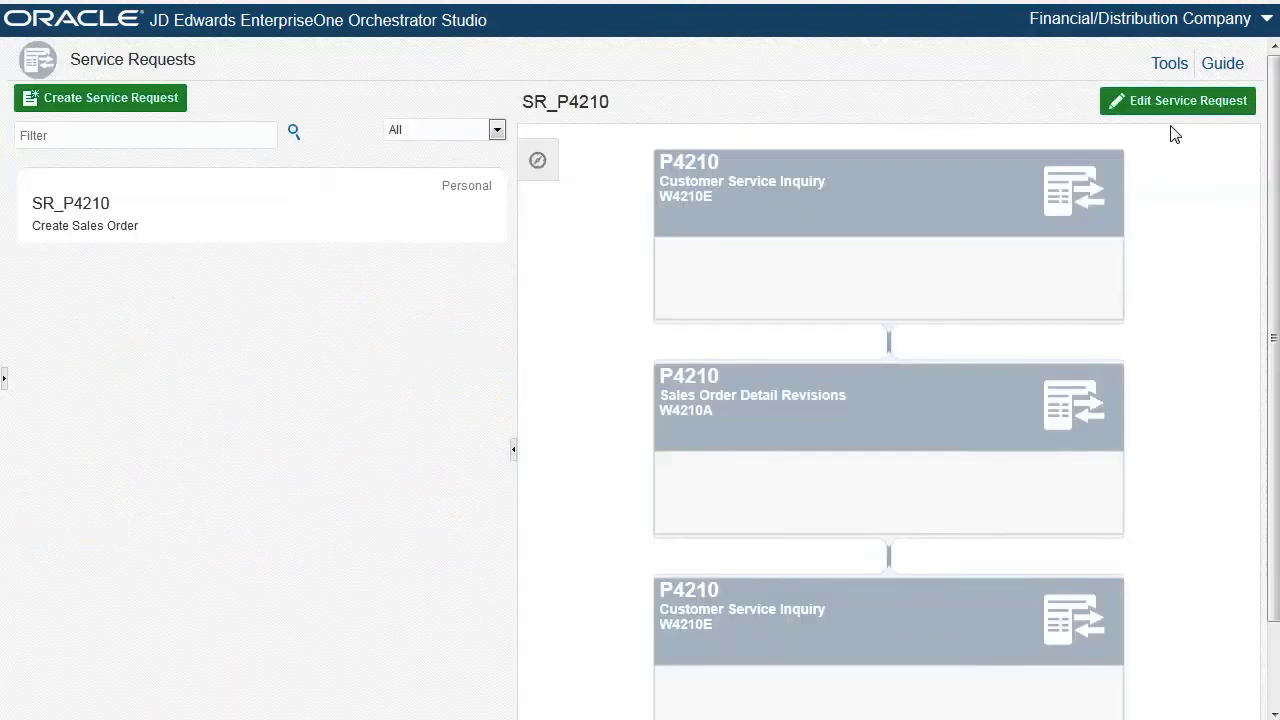
click(1169, 108)
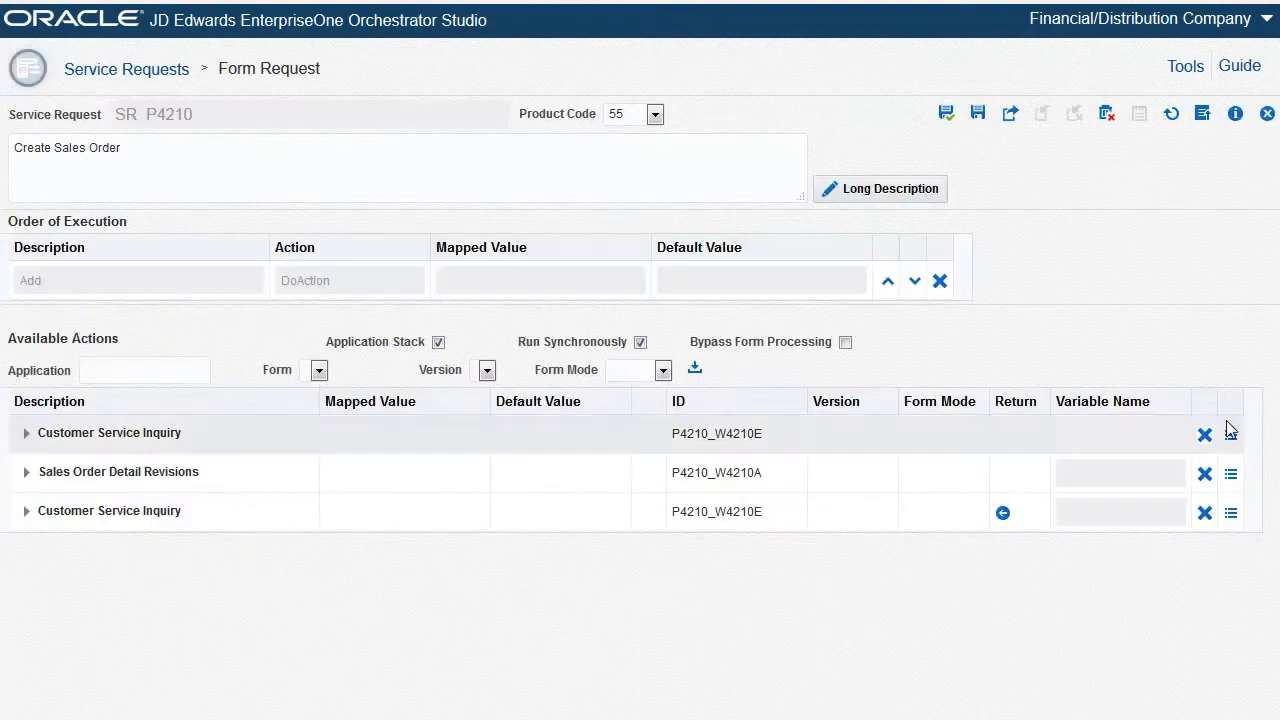
click(1206, 440)
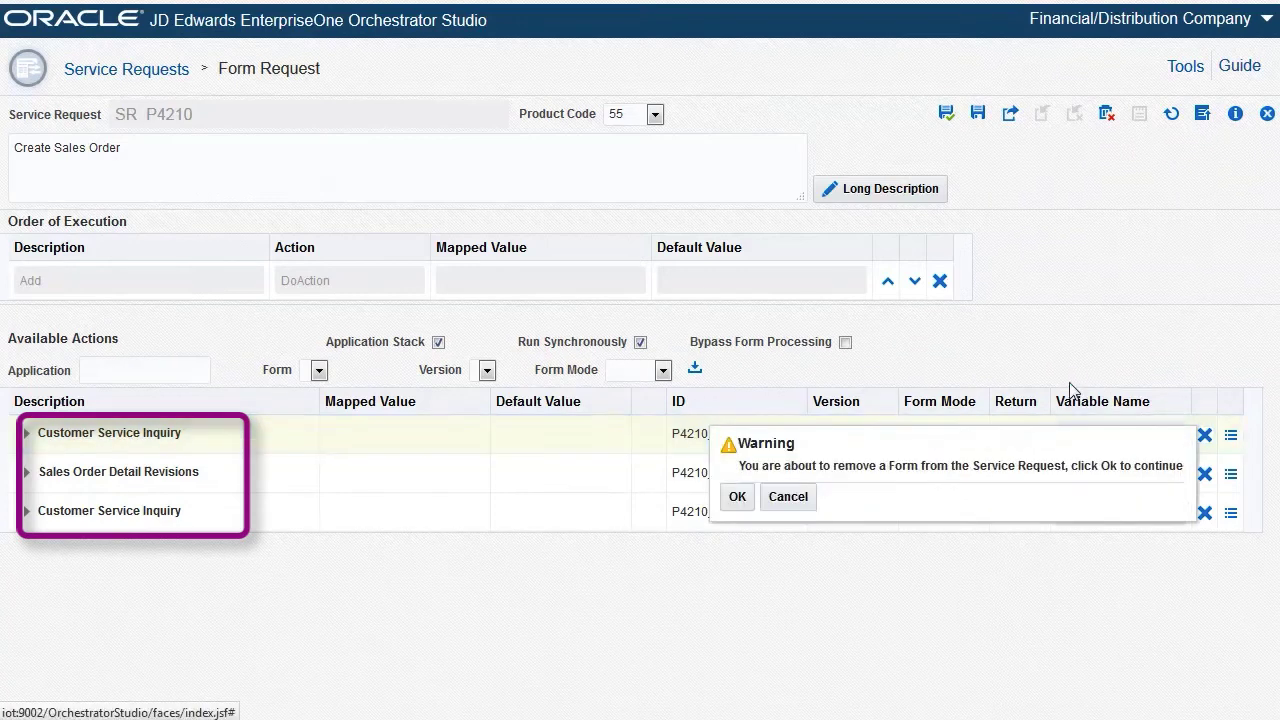
click(740, 496)
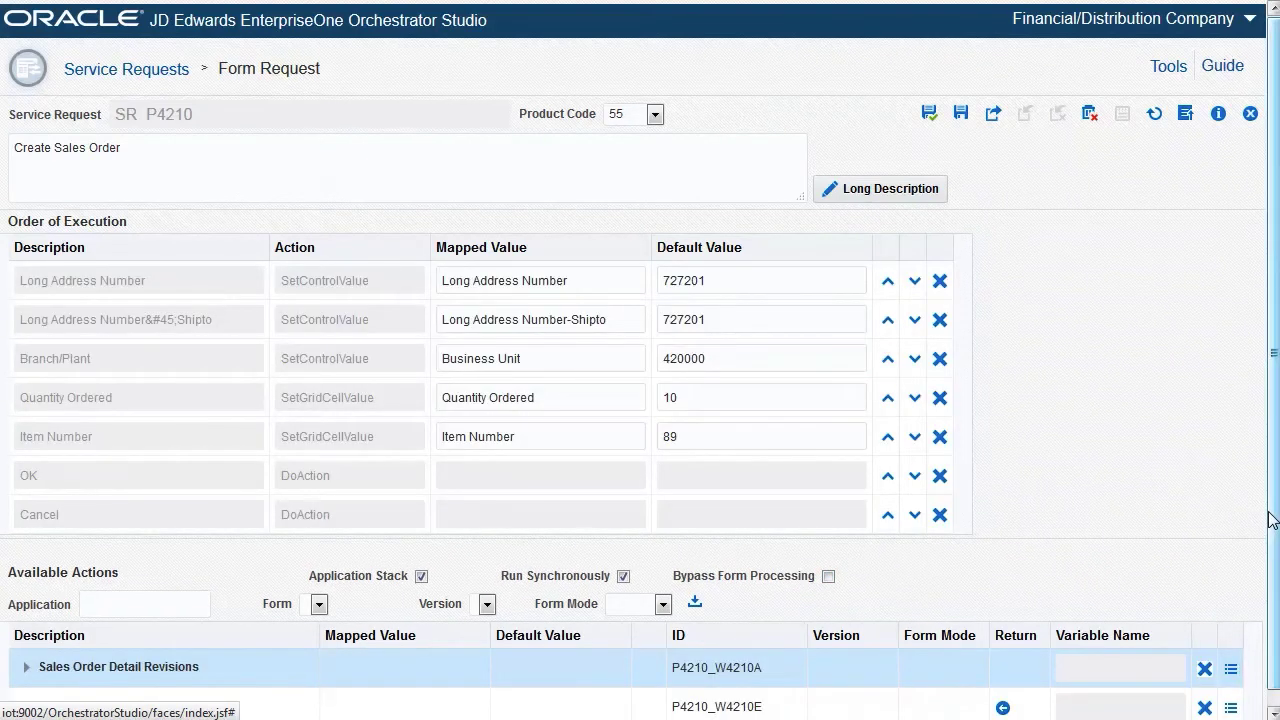
Remove the remaining Customer Service Inquiry form from the service request's available actions and select the Sales Order Detail Revisions form.
scroll(1272, 519, down, 1)
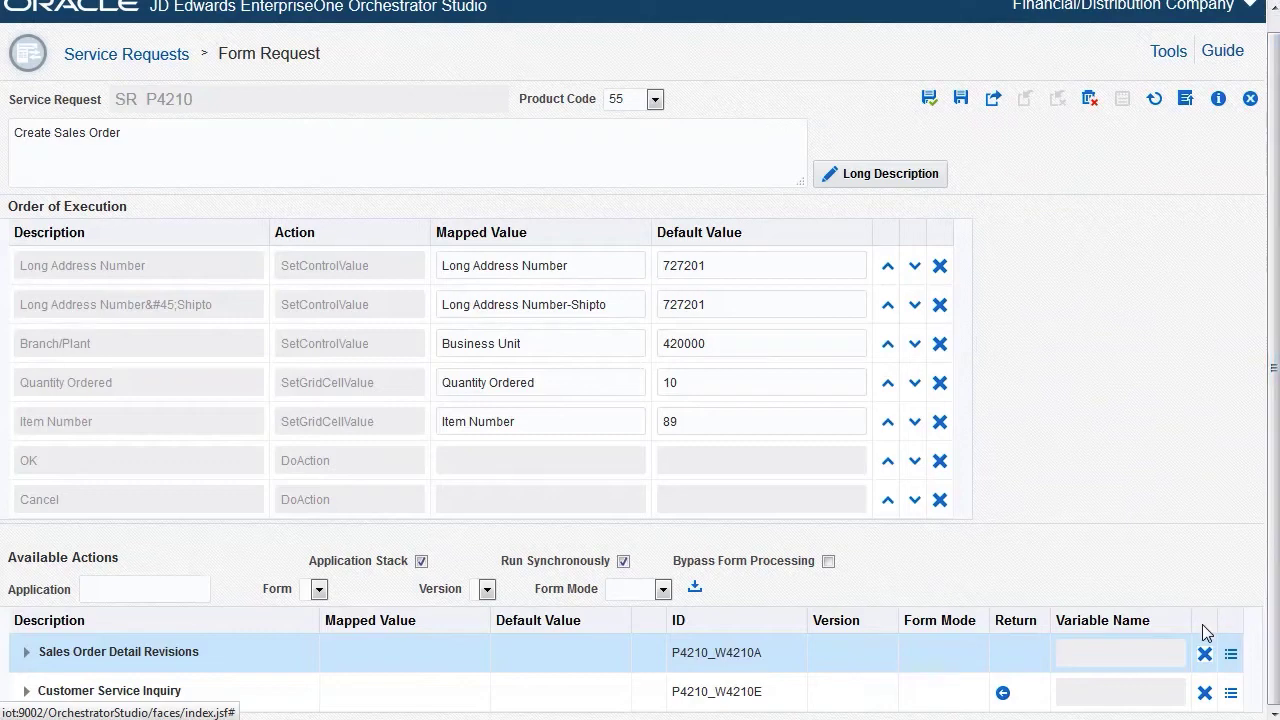
click(1205, 693)
click(738, 676)
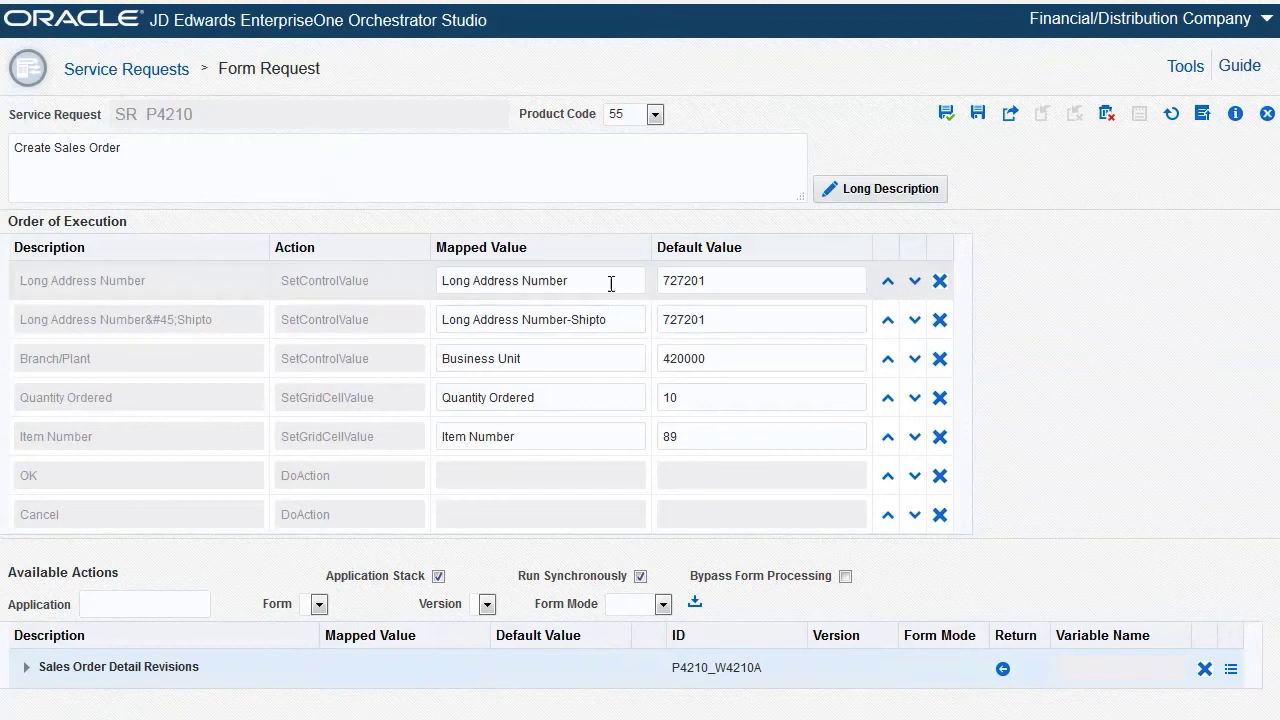
Rename the mapped values of the two address number inputs to Sold To and Ship To, and save the service request.
drag(609, 281, 378, 222)
text(Sold To)
click(622, 318)
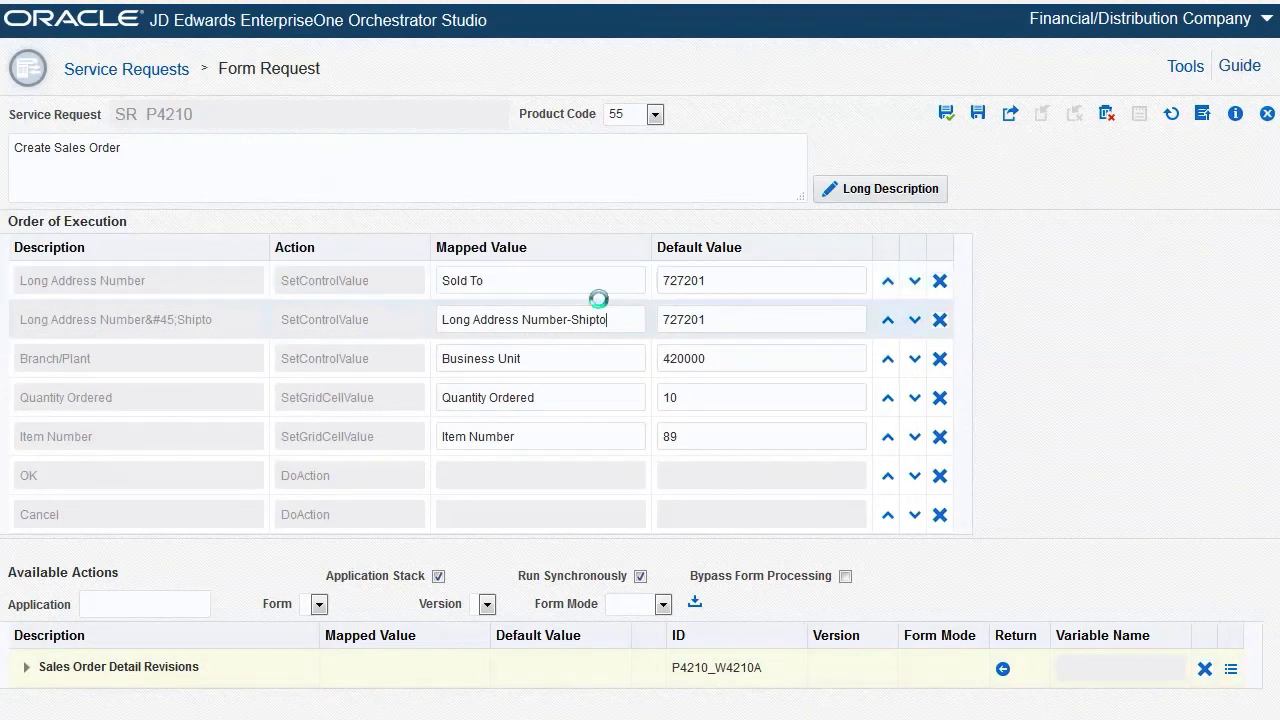
drag(613, 321, 395, 300)
text(Ship To)
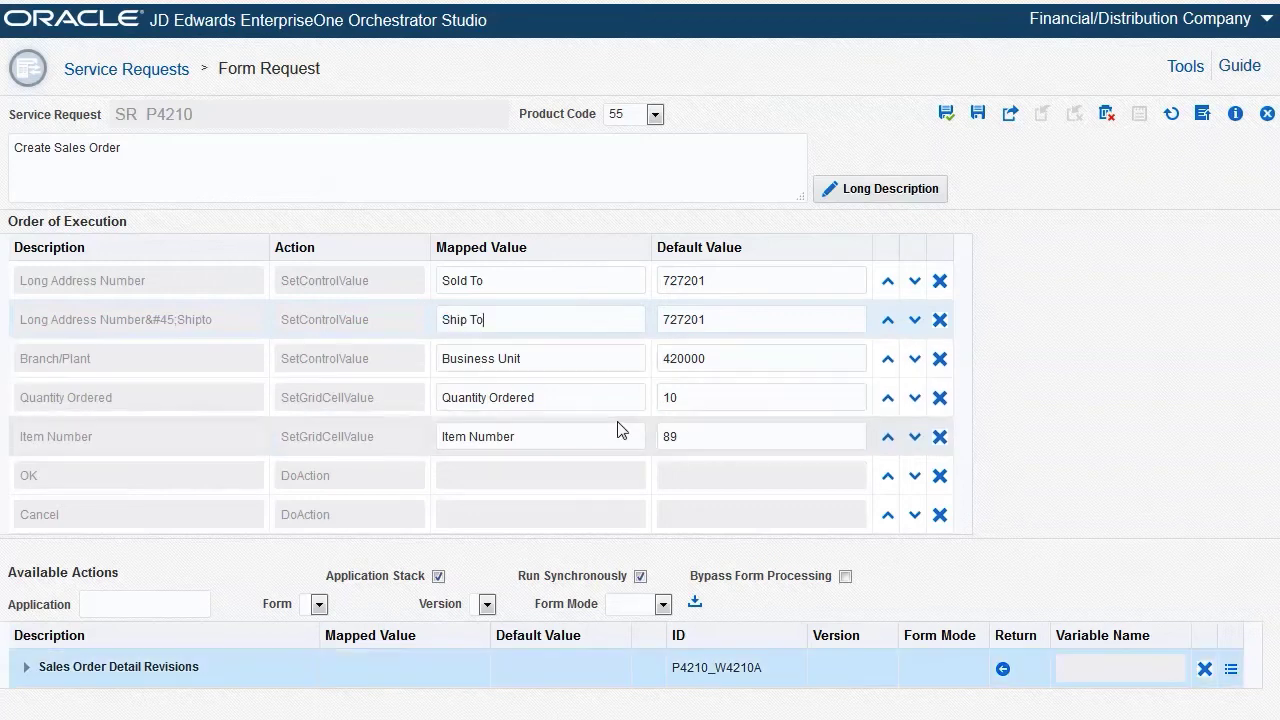
click(945, 113)
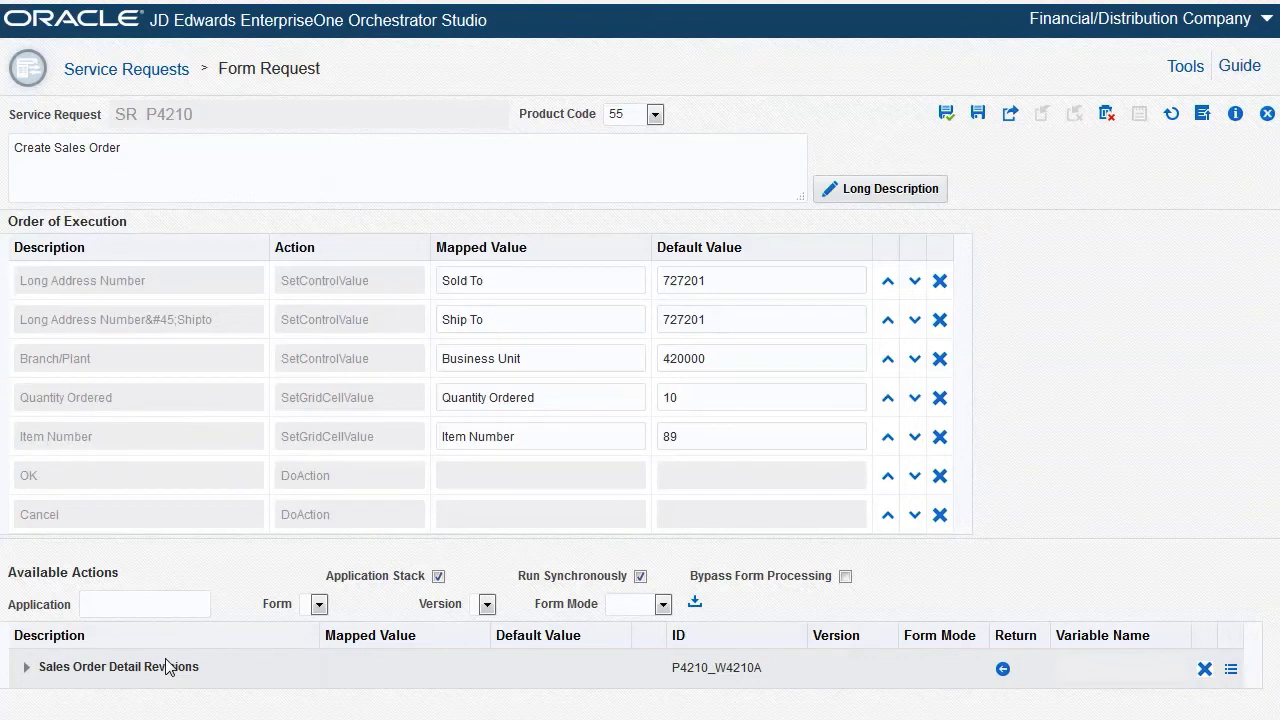
Leave the service requests for the orchestrations and create a new orchestration.
click(28, 78)
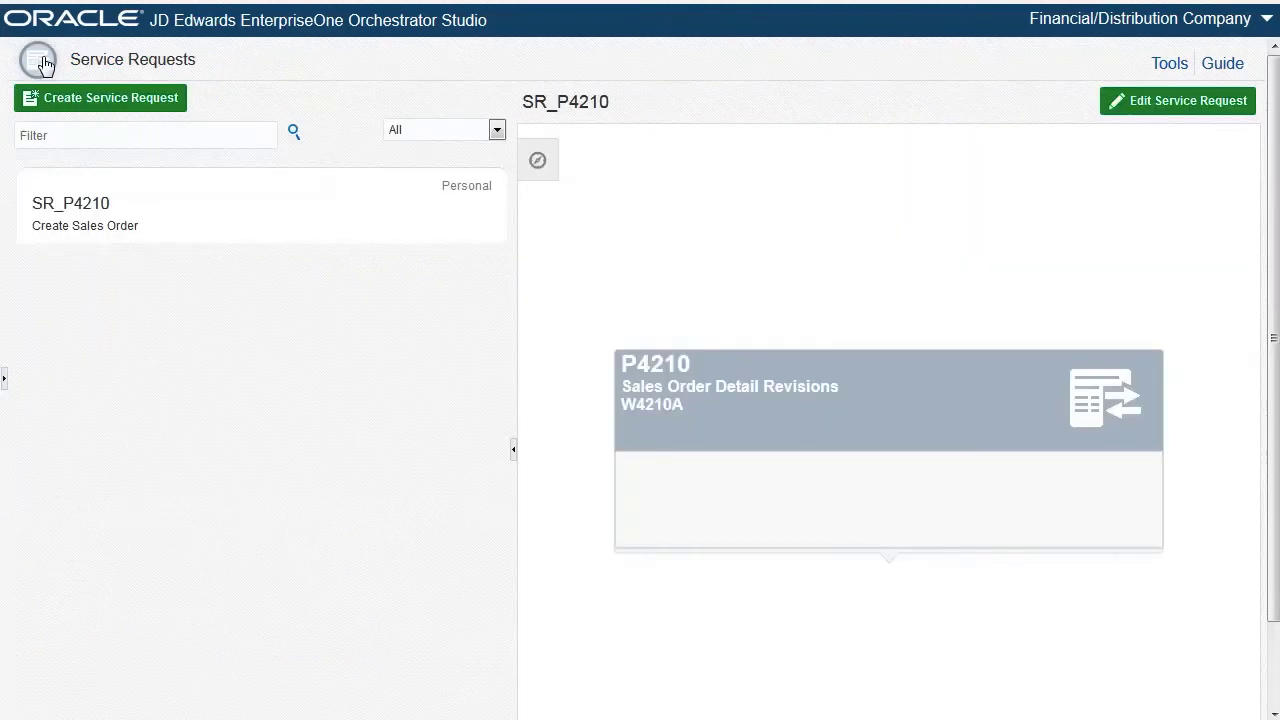
click(42, 62)
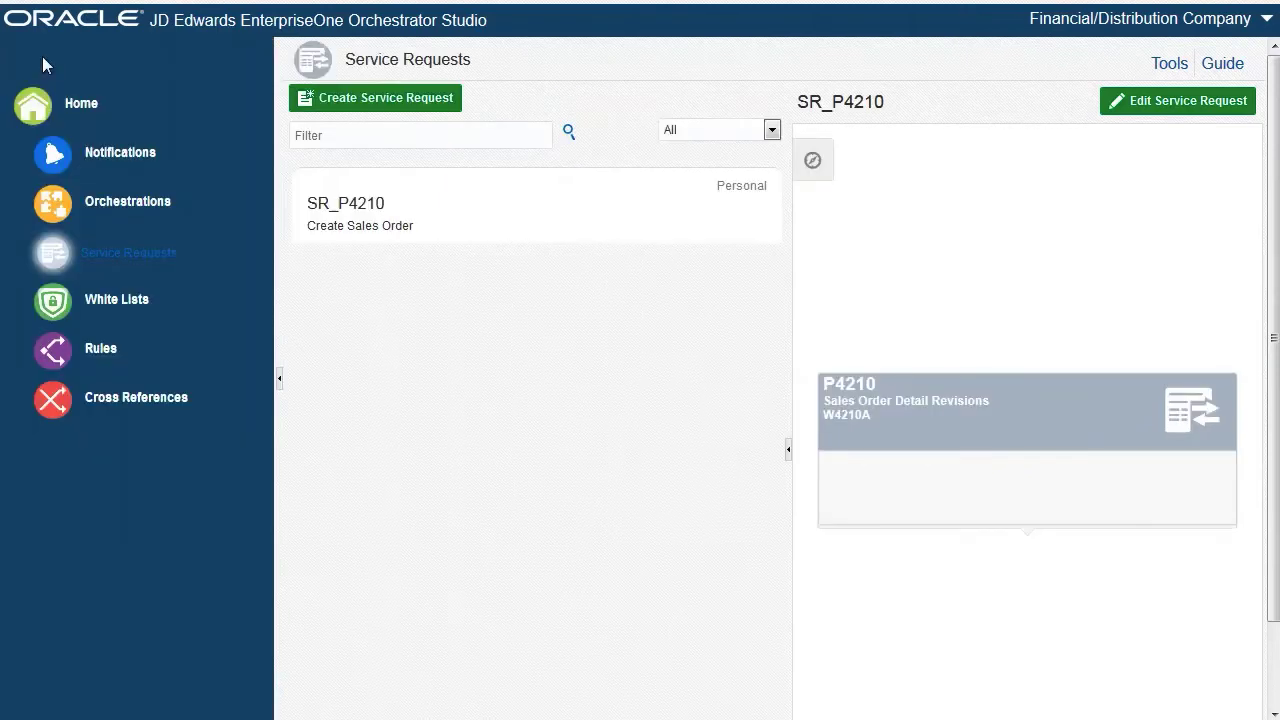
click(57, 207)
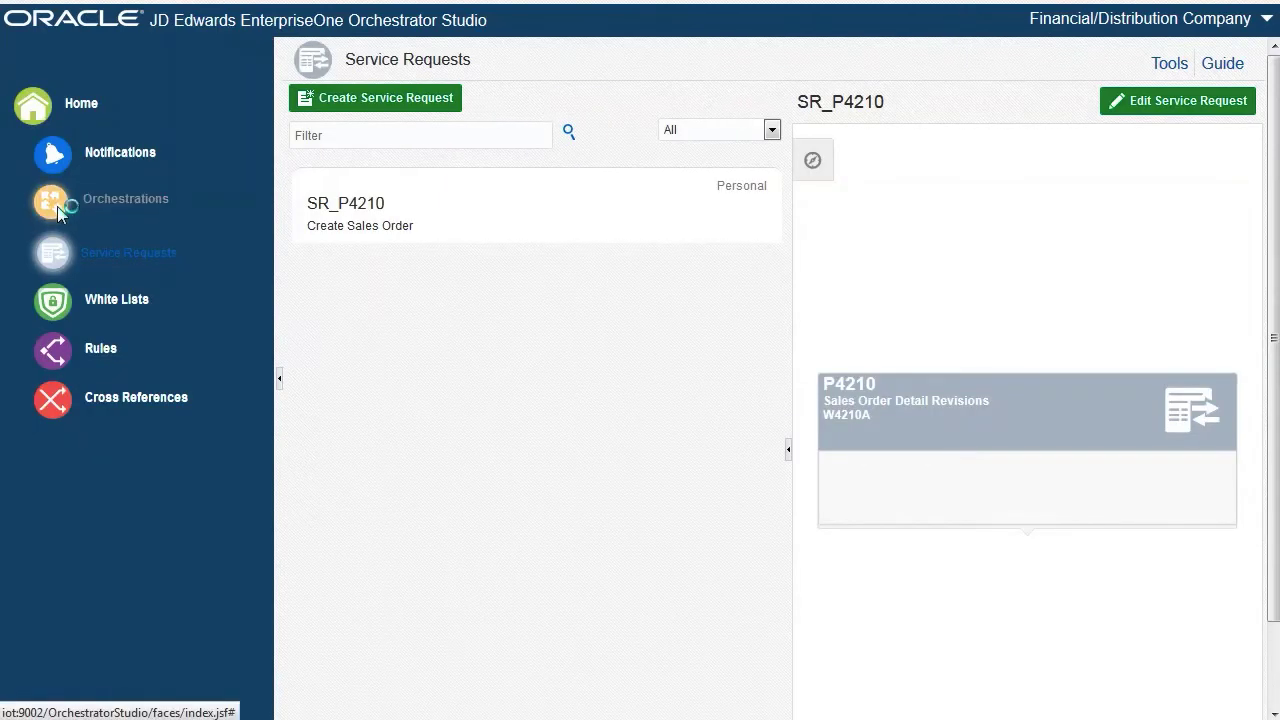
click(108, 102)
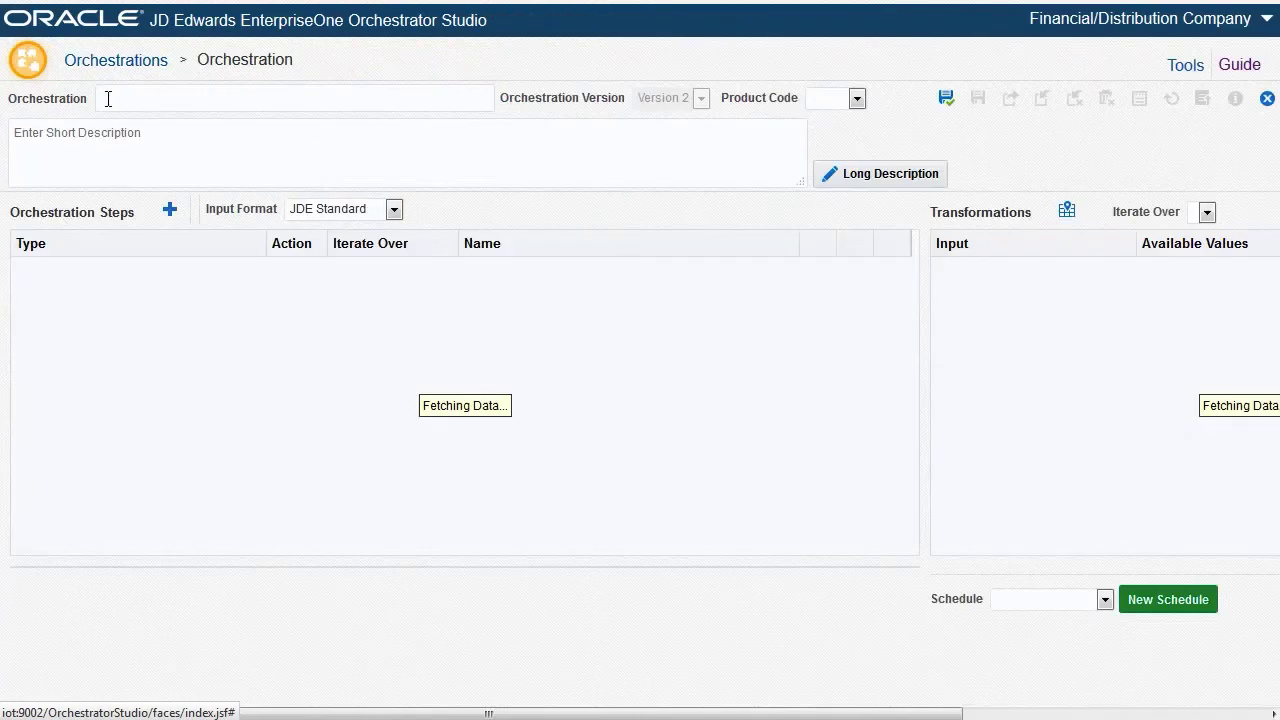
Name the orchestration ORCH_P4210 and copy the same text into its short description.
text(ORCH_P4210)
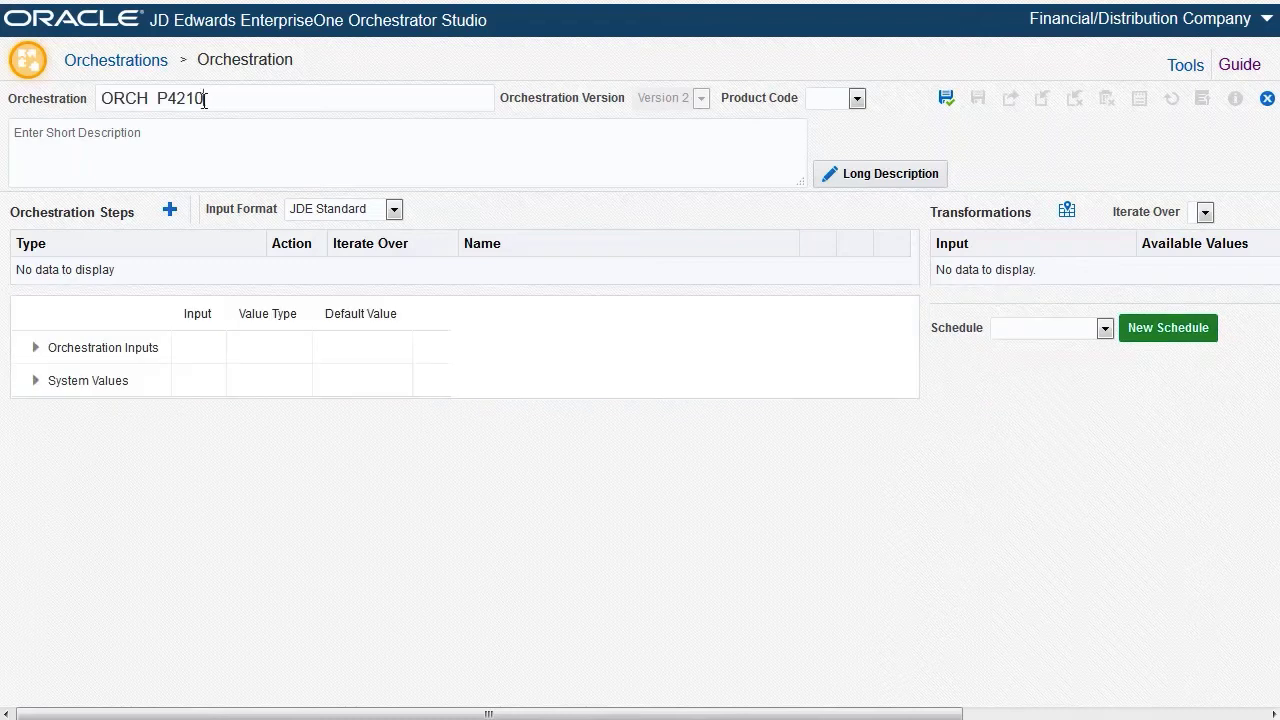
key(ctrl+a)
key(ctrl+c)
click(100, 153)
key(ctrl+v)
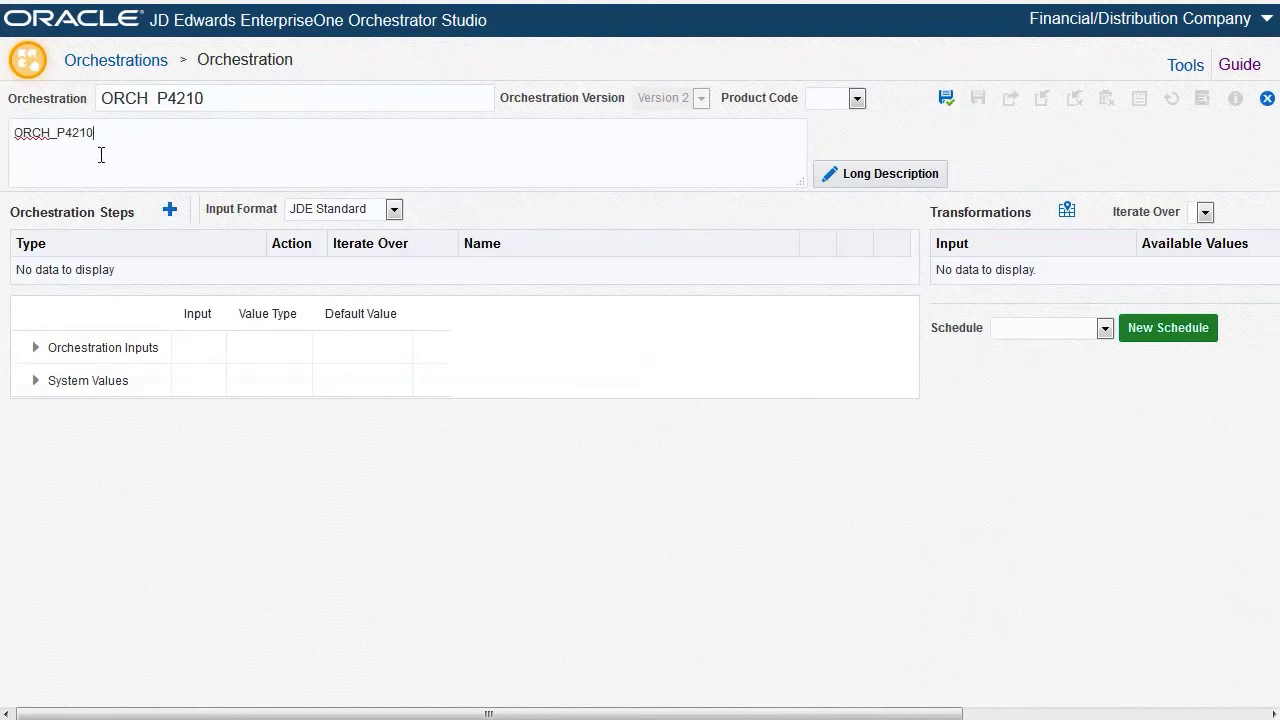
Add a Service Request step to the orchestration and assign SR_P4210 to it.
click(170, 212)
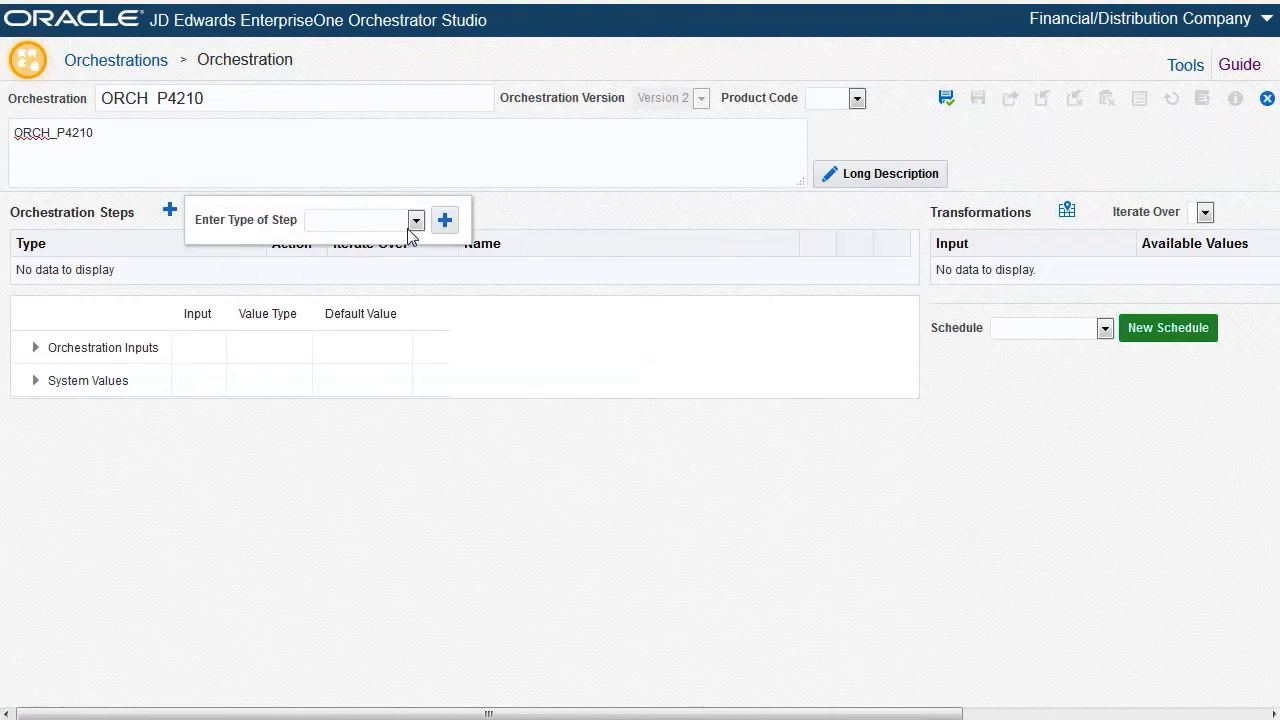
click(413, 226)
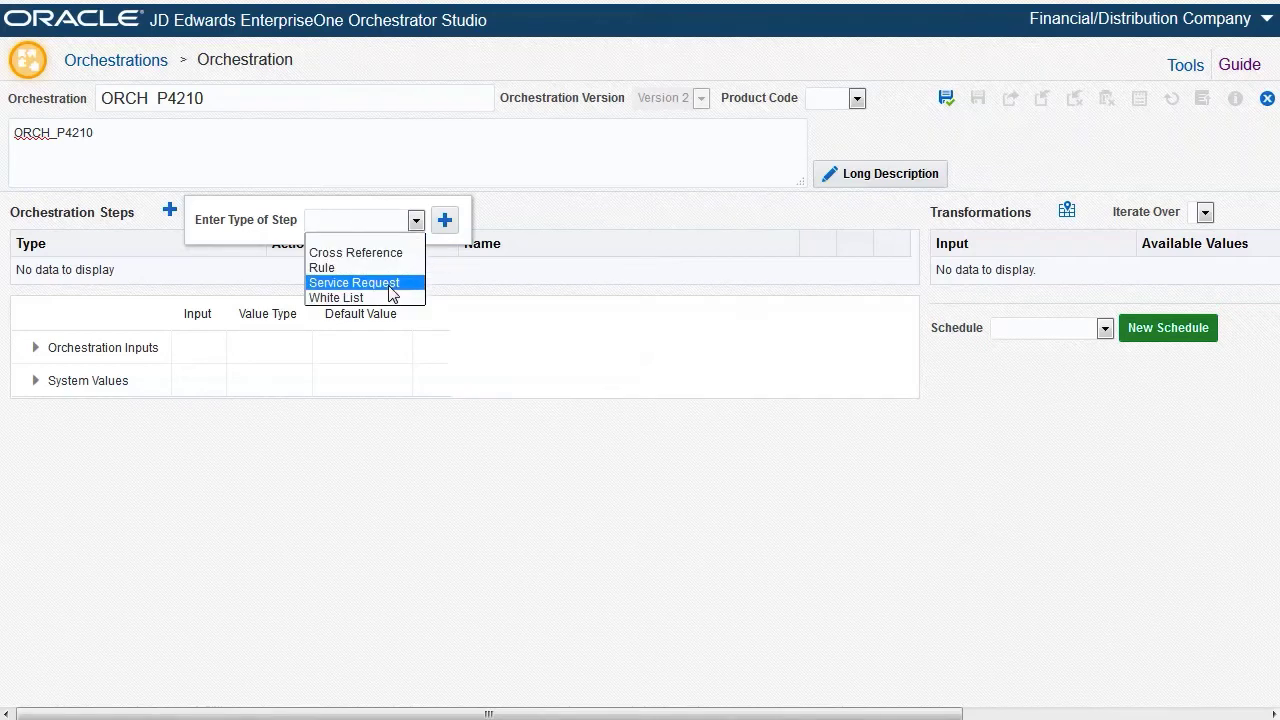
click(390, 285)
click(444, 221)
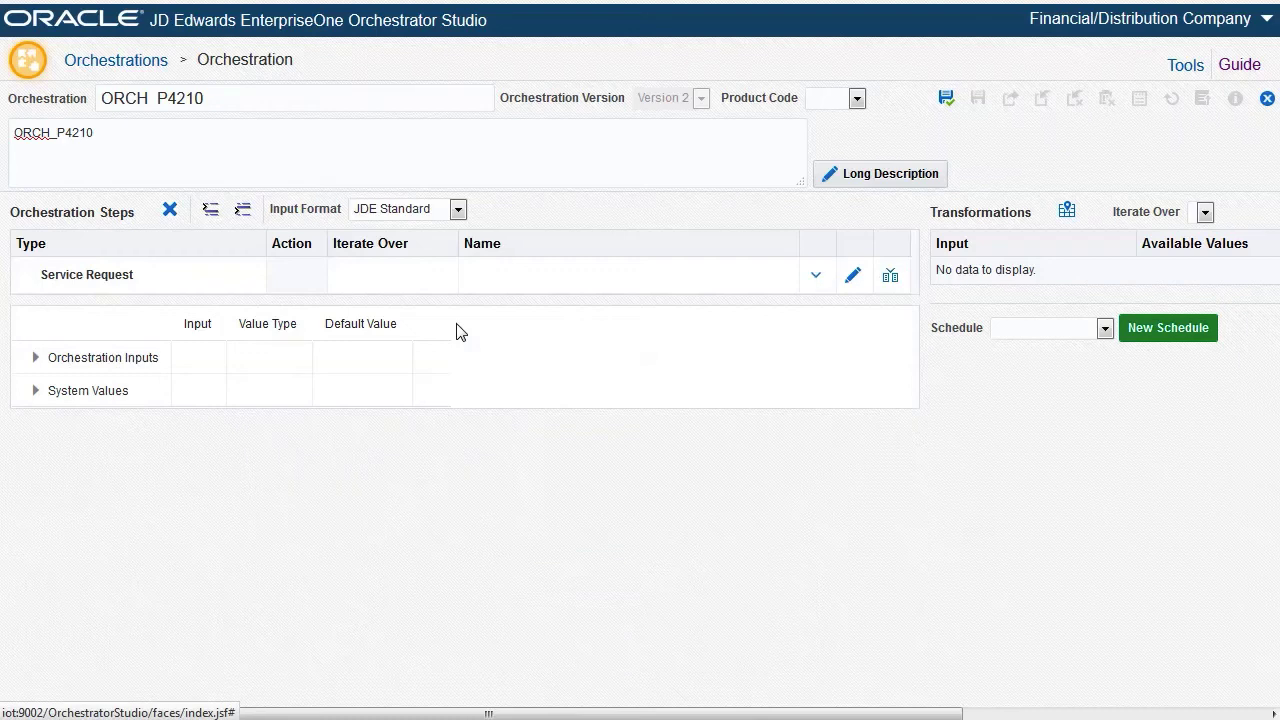
click(816, 280)
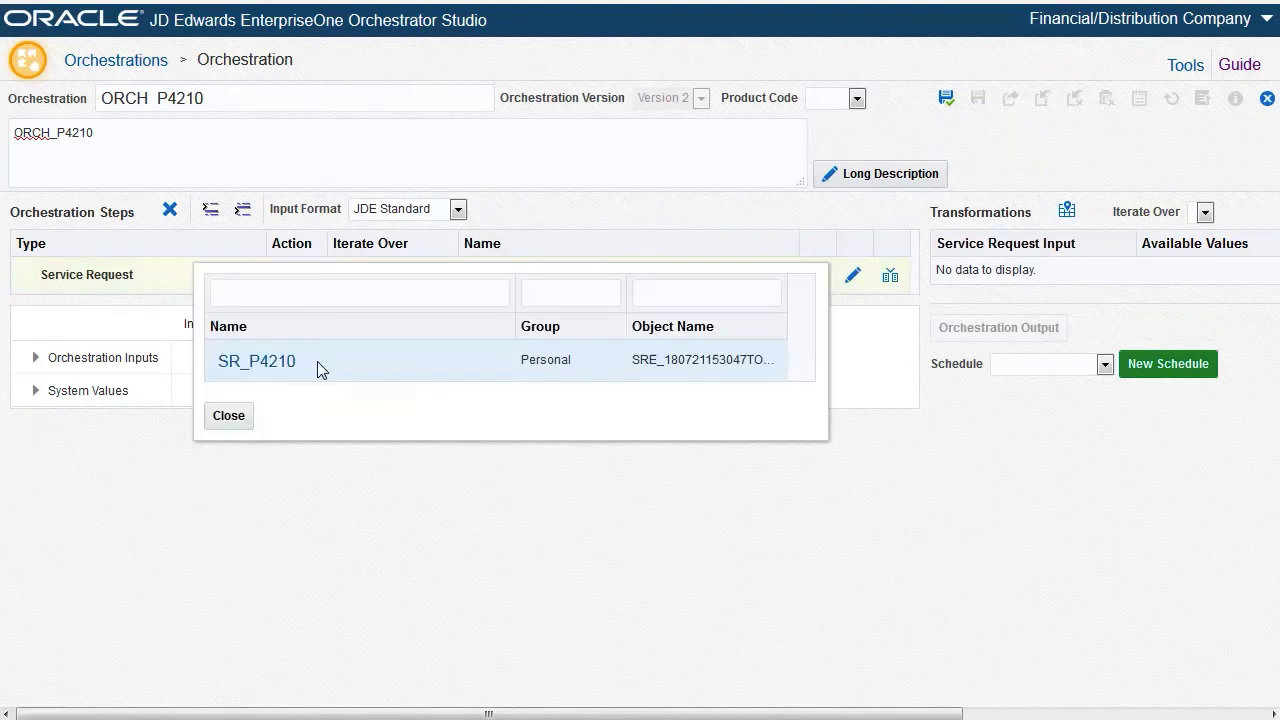
click(282, 363)
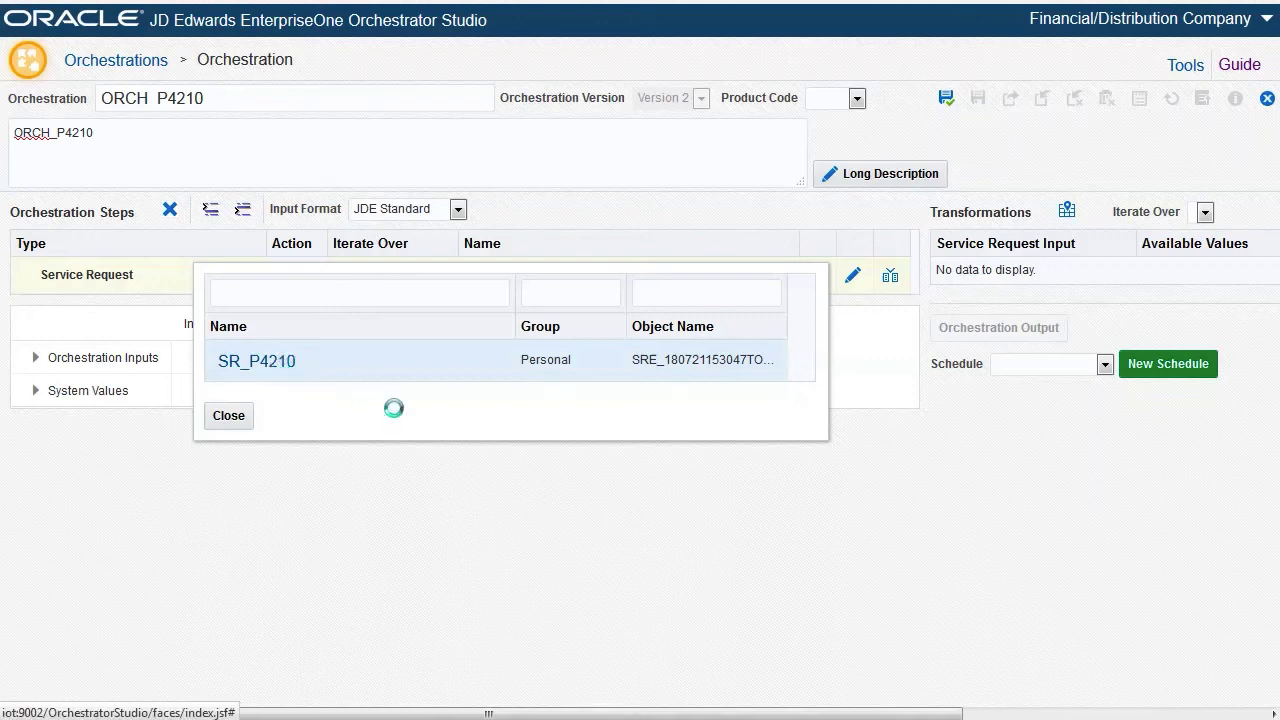
Add the service request's inputs to the orchestration and map them in the transformations.
click(890, 282)
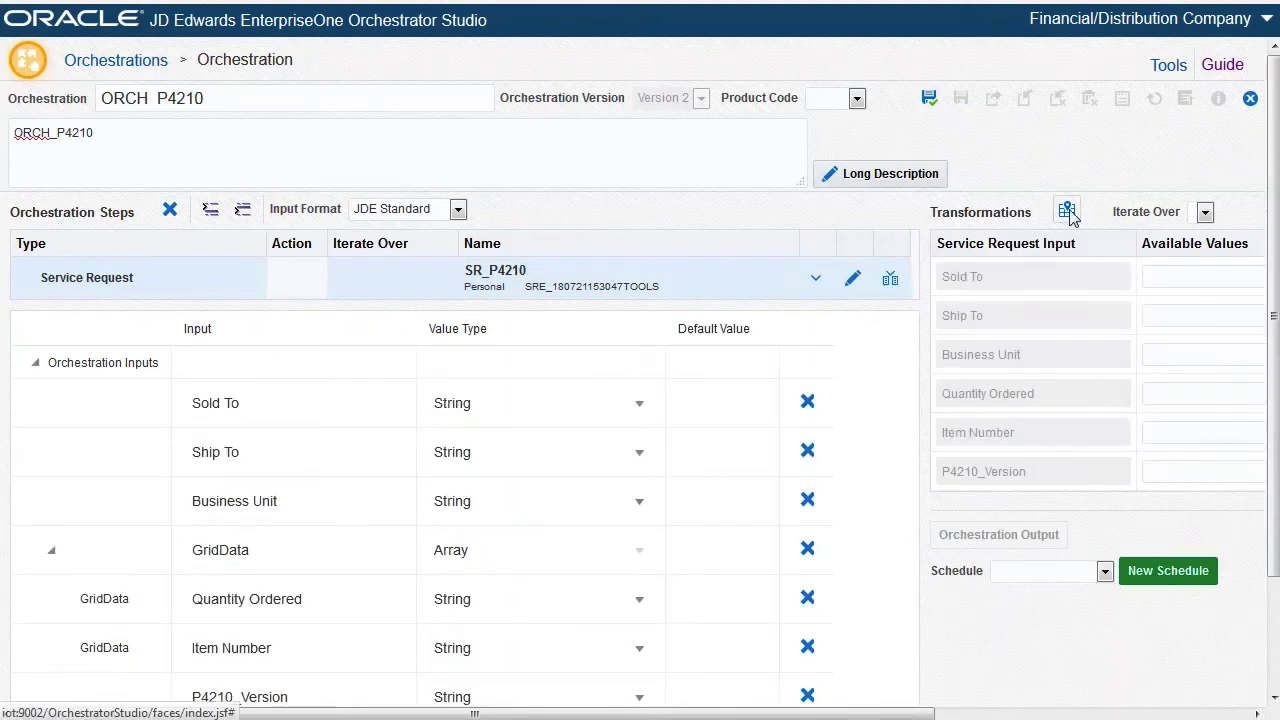
click(1067, 211)
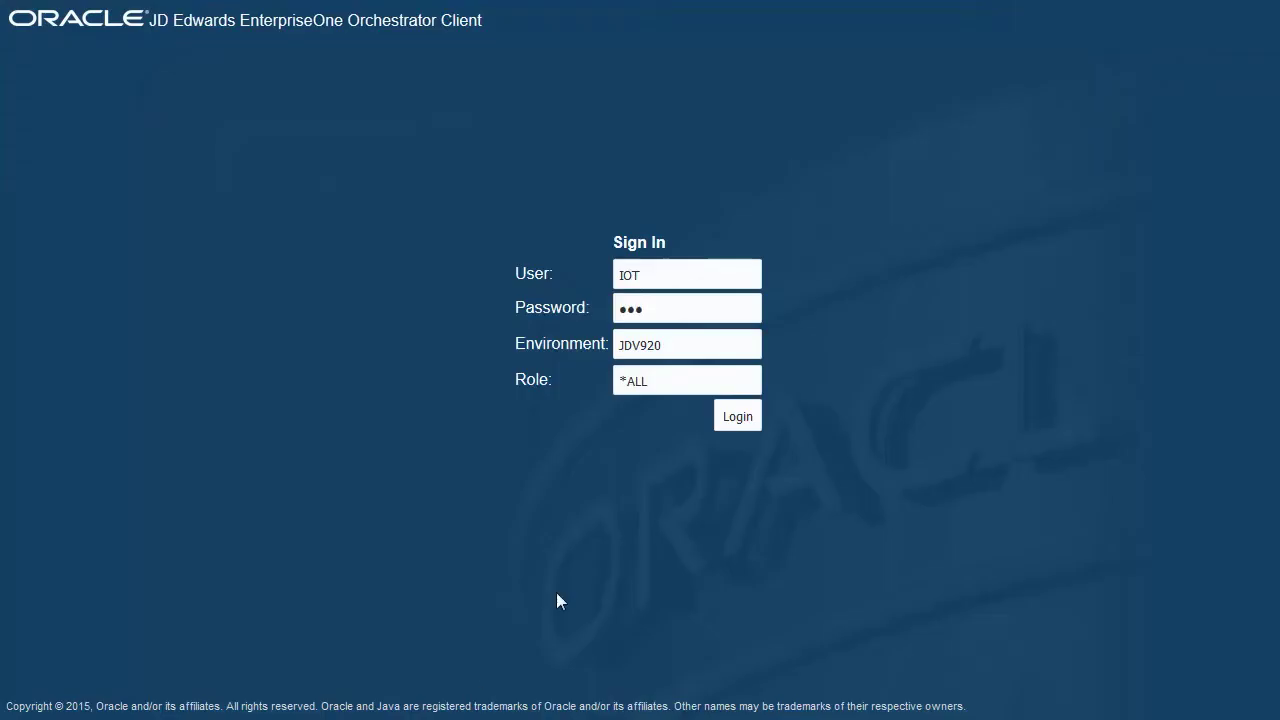
Sign in to the Orchestrator Client, select ORCH_P4210 and fill in the customer numbers, business unit 420000, quantity 10 and item number 420108.
click(756, 416)
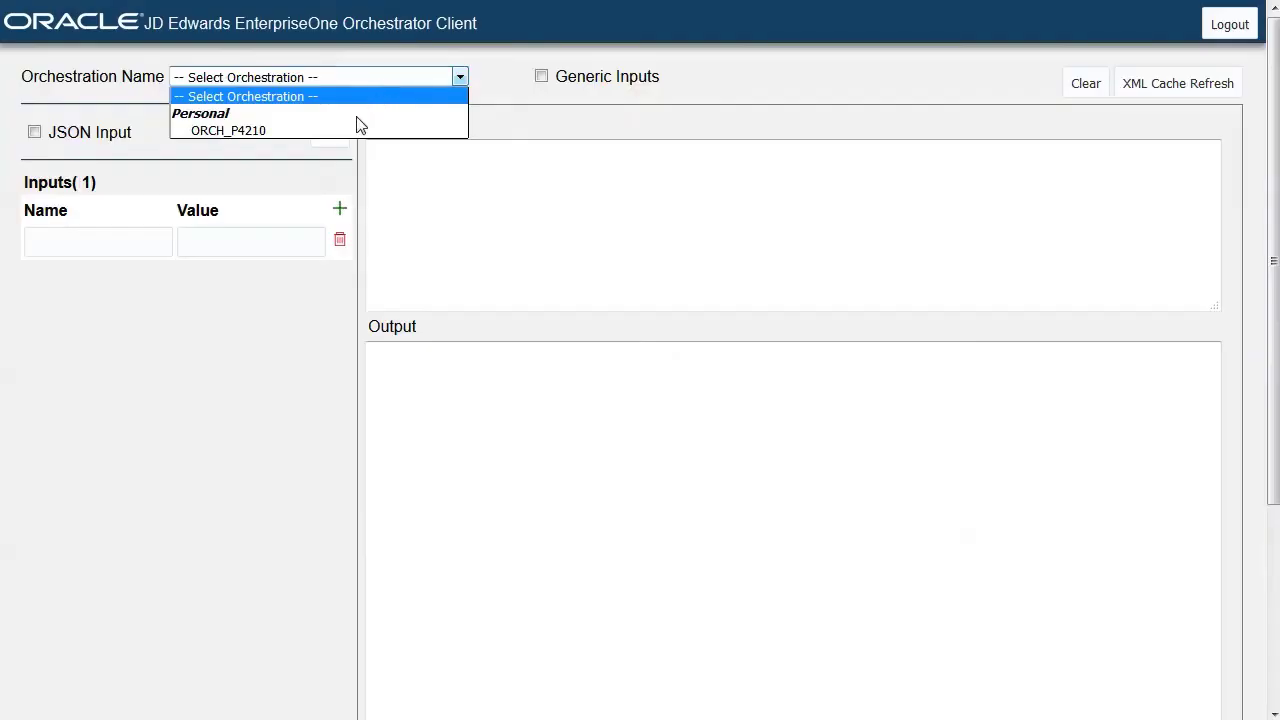
click(357, 126)
click(233, 234)
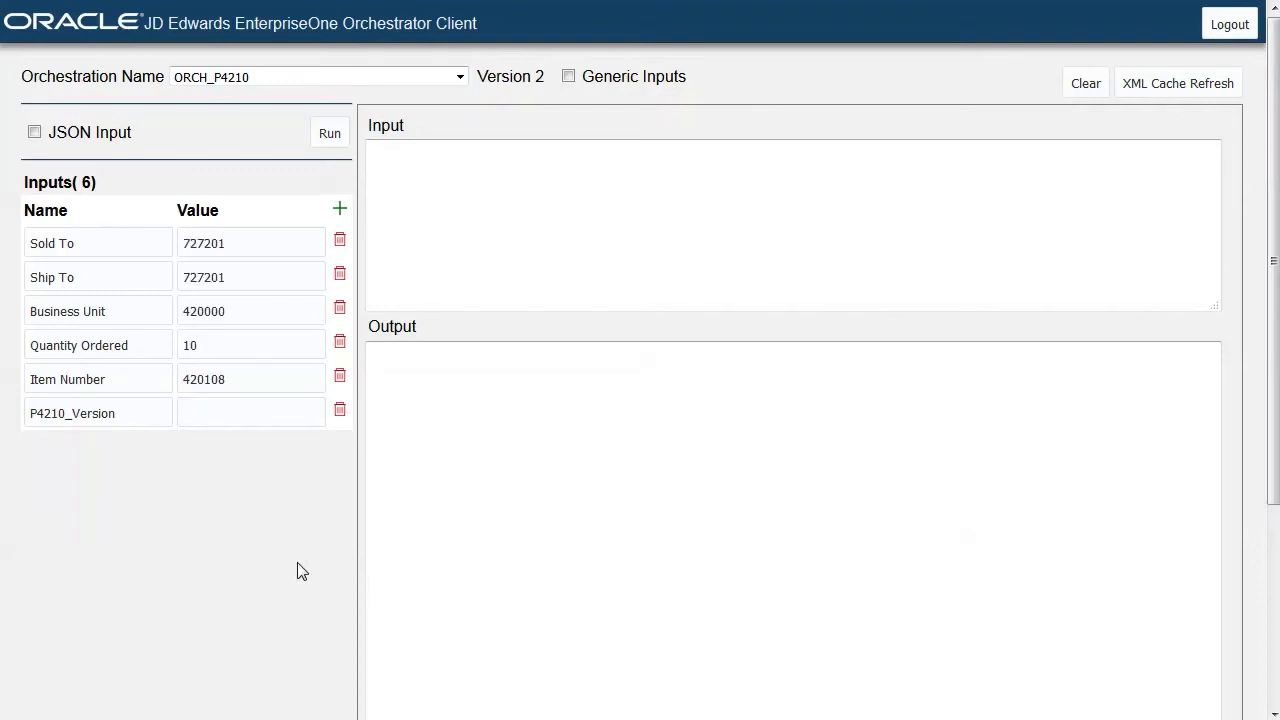
Run ORCH_P4210 and look up the created order by its number in the JD Edwards Customer Service Inquiry.
click(325, 136)
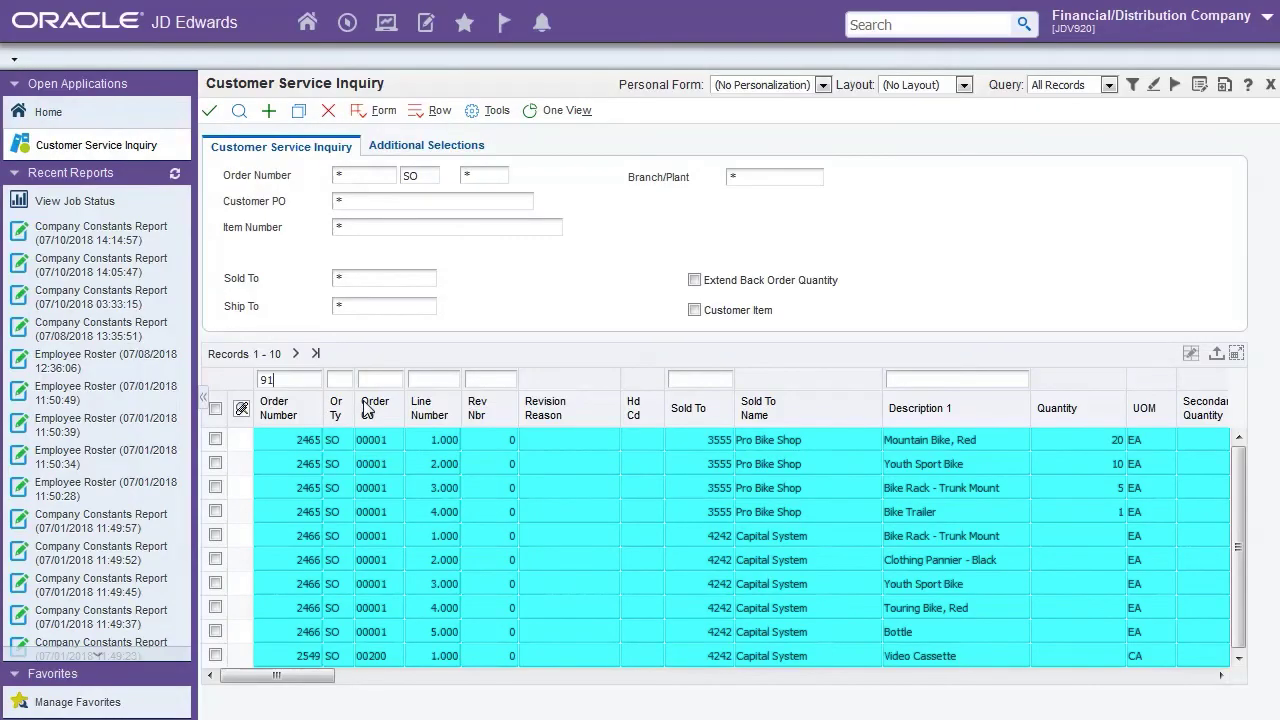
click(239, 112)
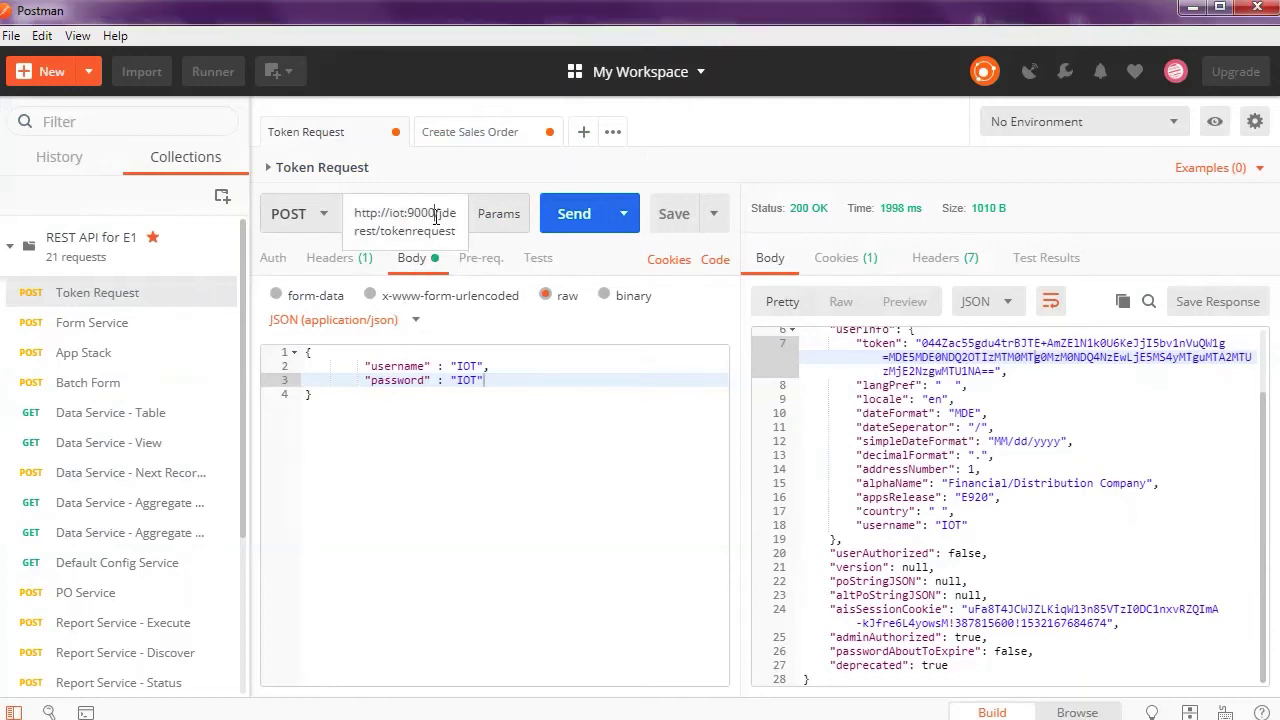
drag(457, 235, 345, 205)
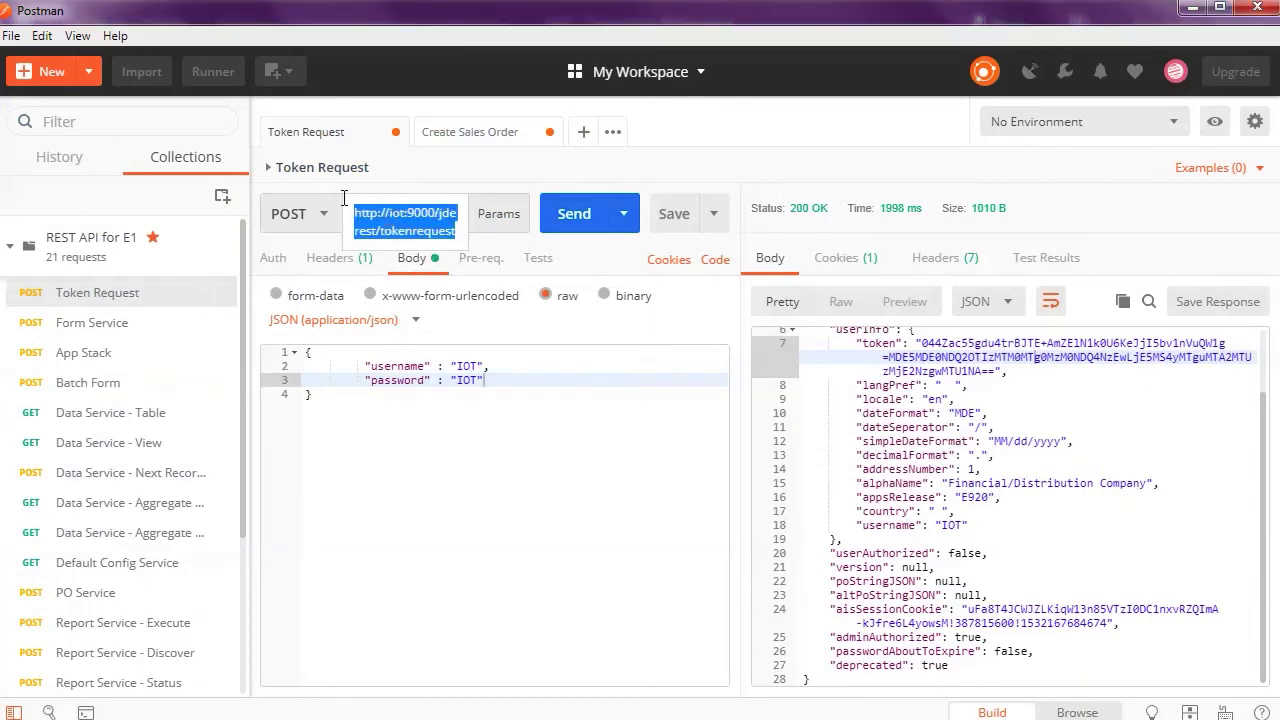
click(465, 413)
click(574, 214)
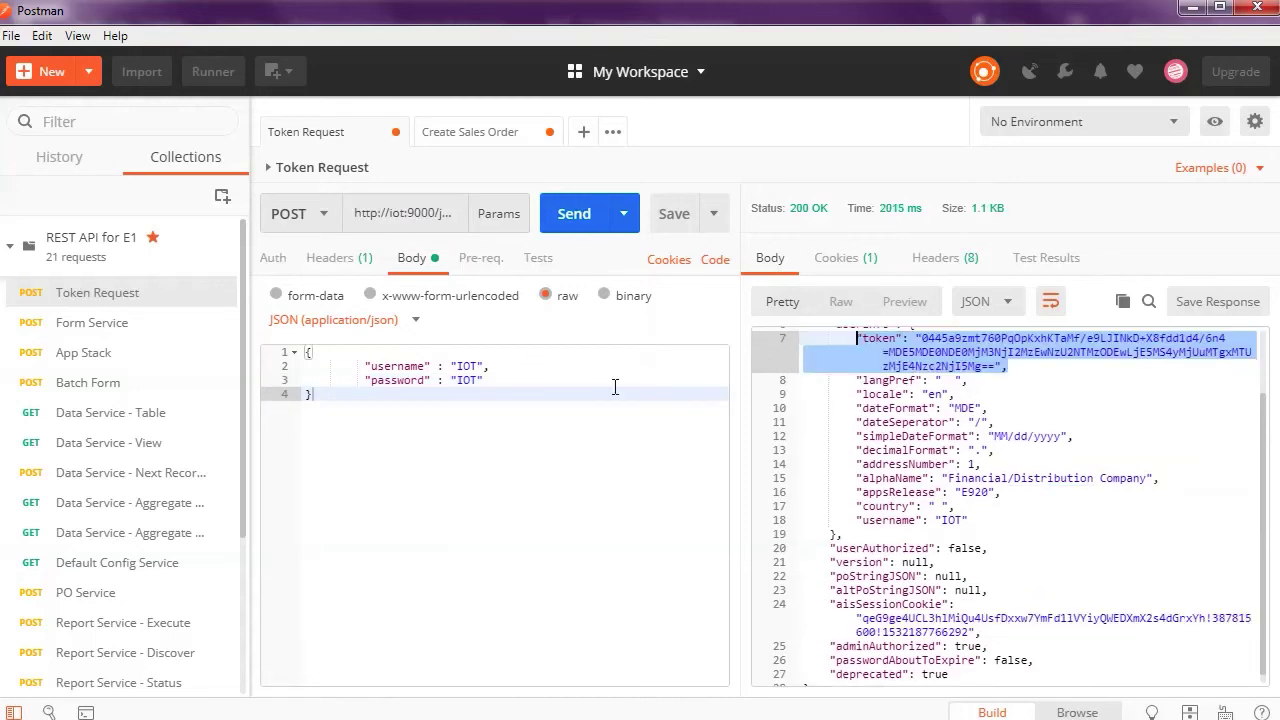
Open the Create Sales Order request and replace the token line in its JSON body with the newly issued token.
scroll(240, 430, down, 3)
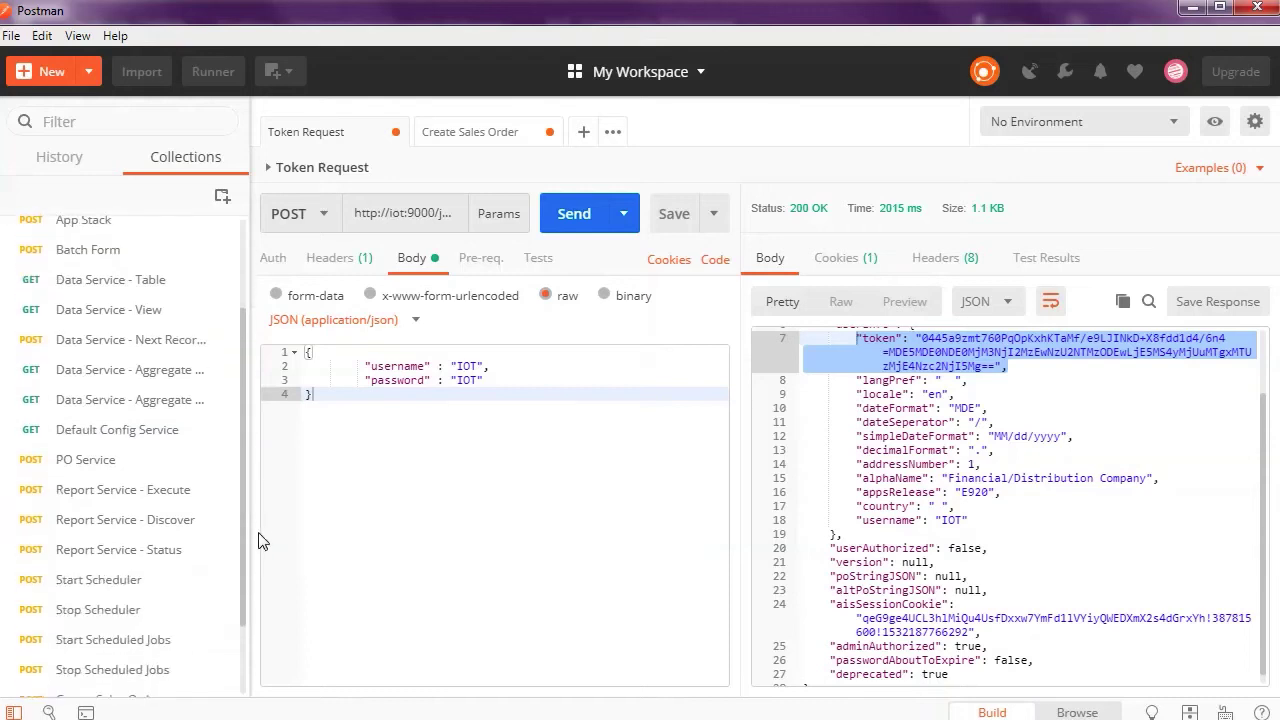
scroll(255, 550, down, 2)
click(186, 630)
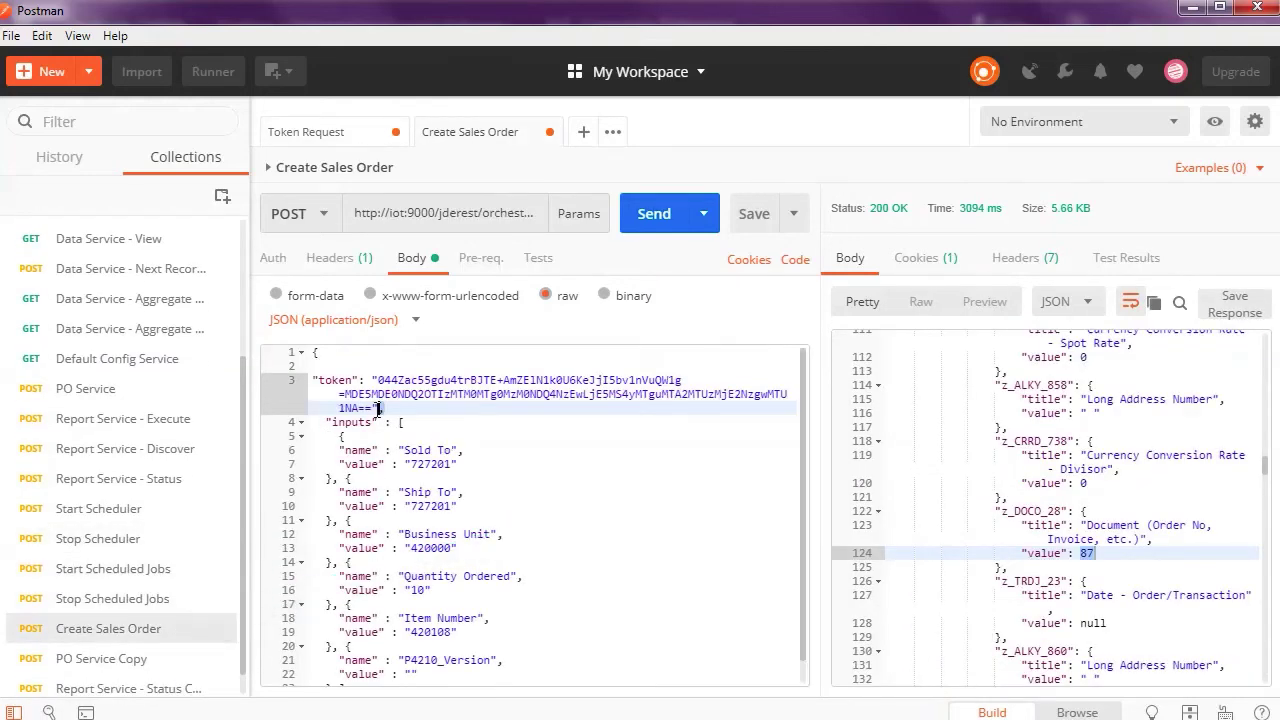
drag(398, 410, 312, 372)
key(ctrl+v)
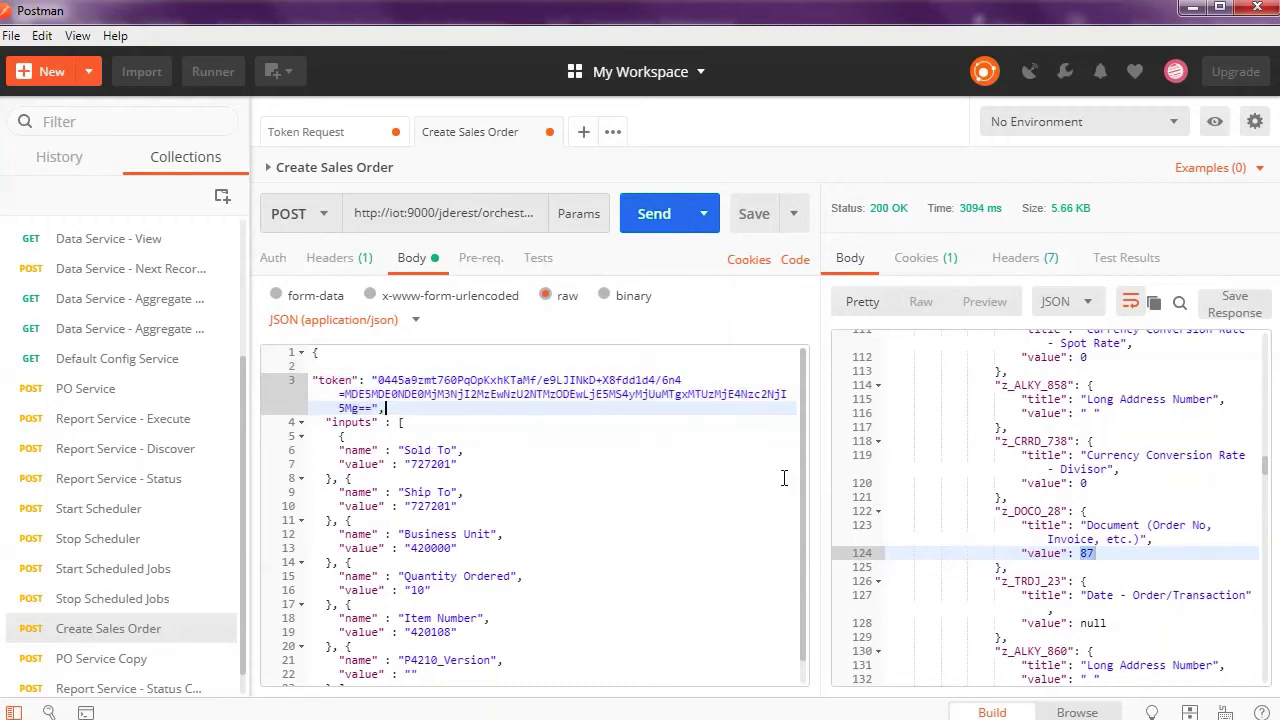
Review the Sold To, Ship To, Business Unit, Quantity Ordered and Item Number values in the request body, and the request URL.
scroll(800, 465, down, 1)
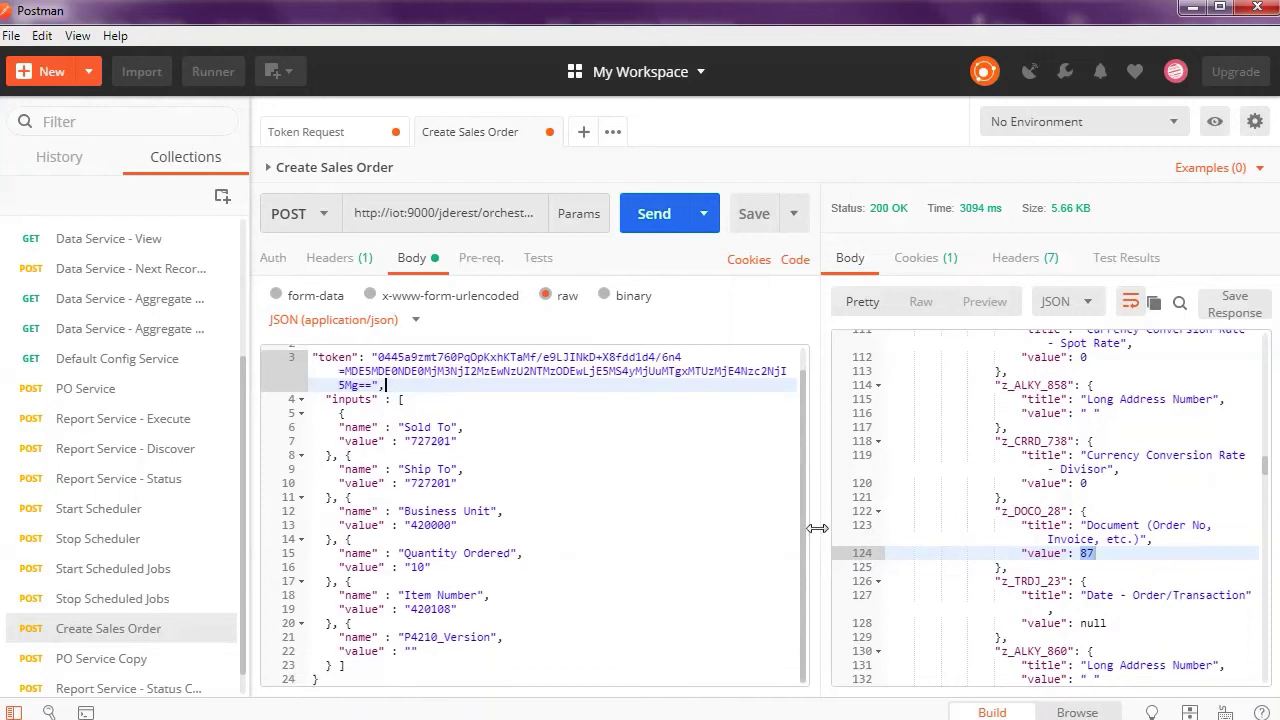
click(441, 441)
click(443, 483)
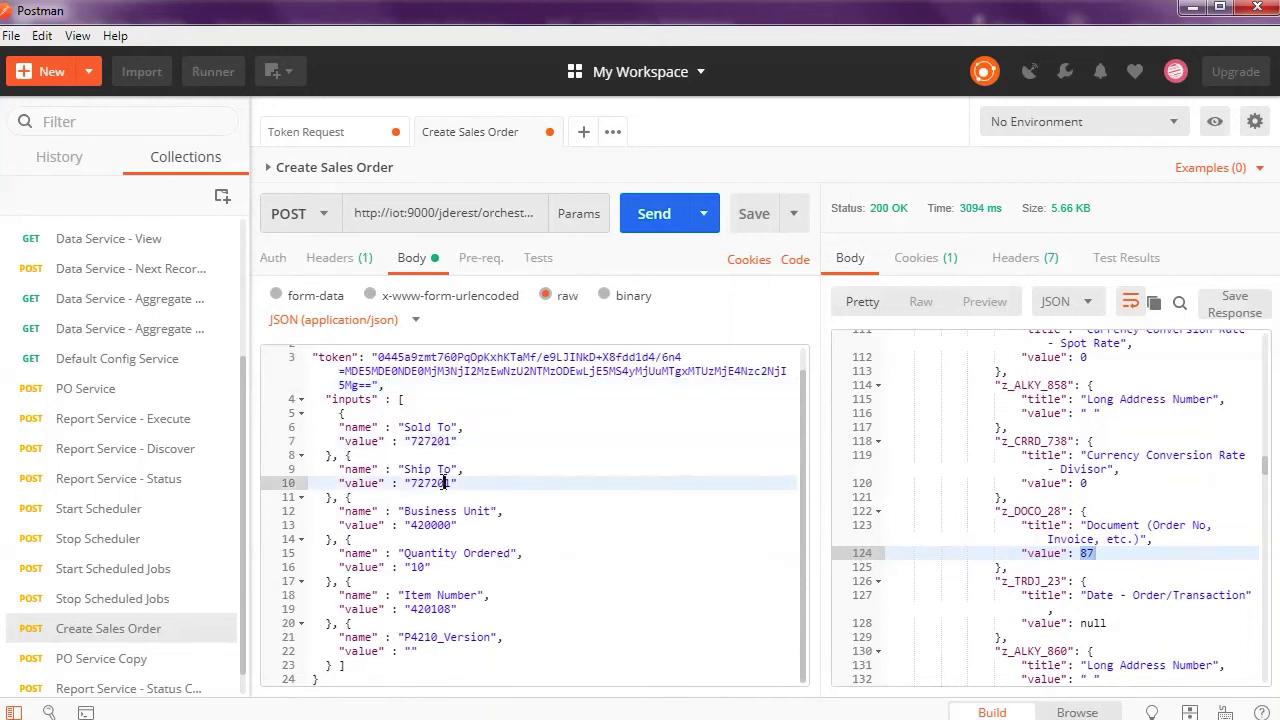
click(438, 525)
click(423, 568)
click(421, 609)
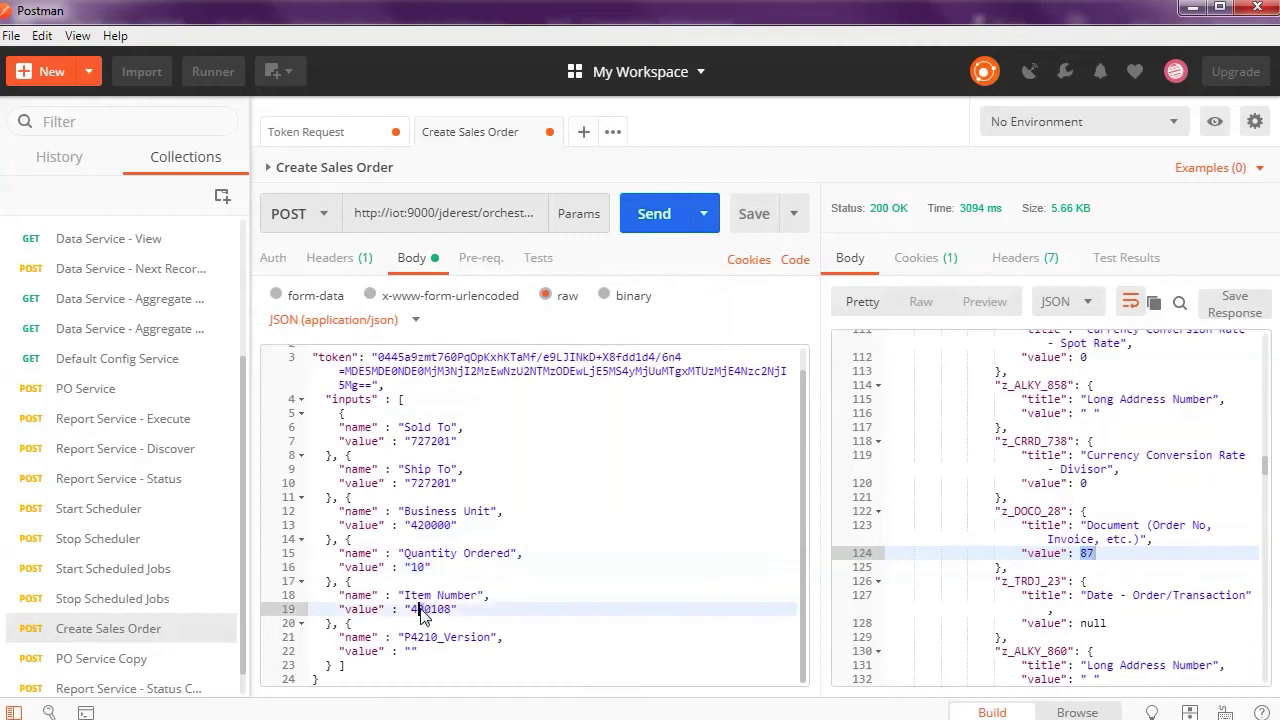
triple_click(448, 230)
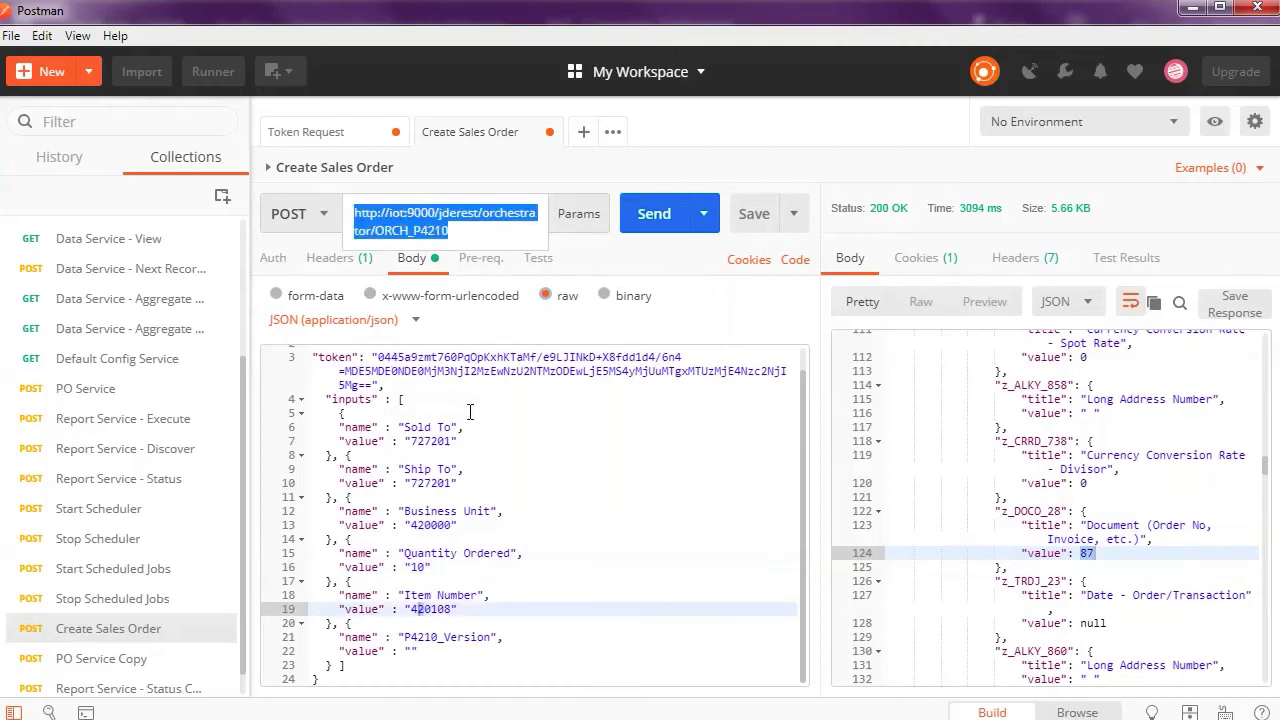
Send the Create Sales Order request and select the order number value in the response.
key(ctrl+Return)
click(1075, 553)
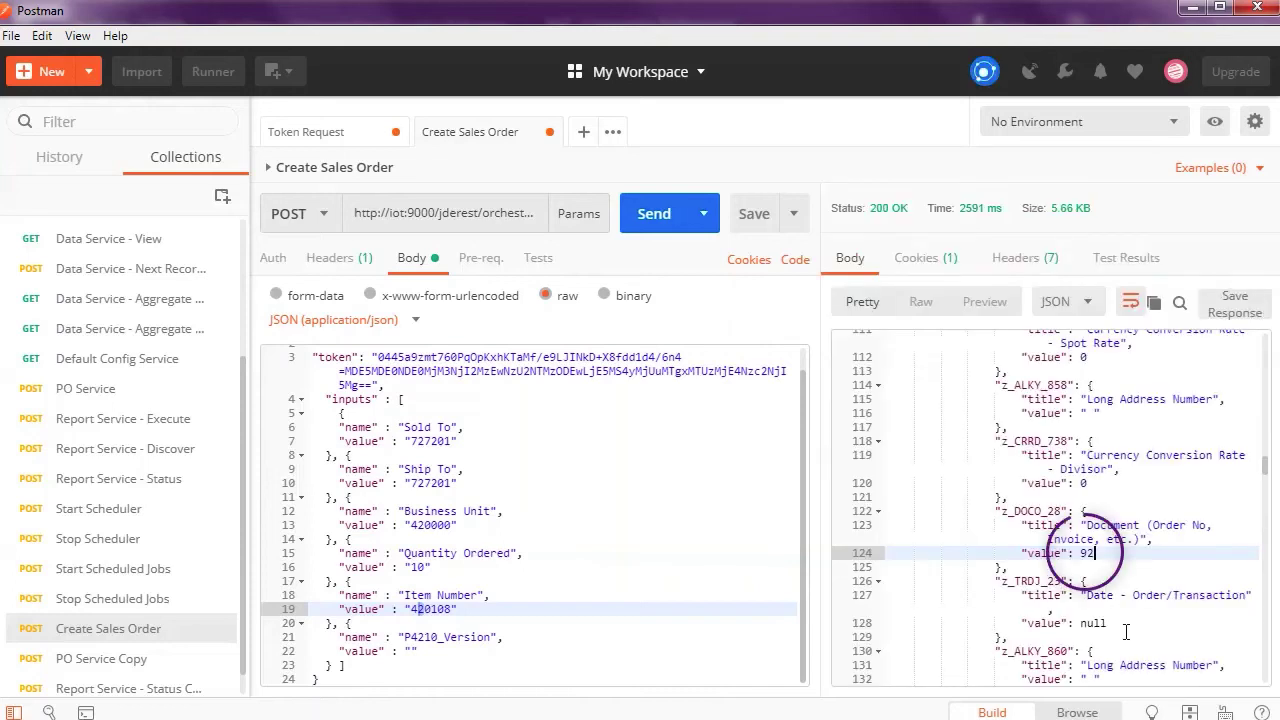
double_click(1084, 553)
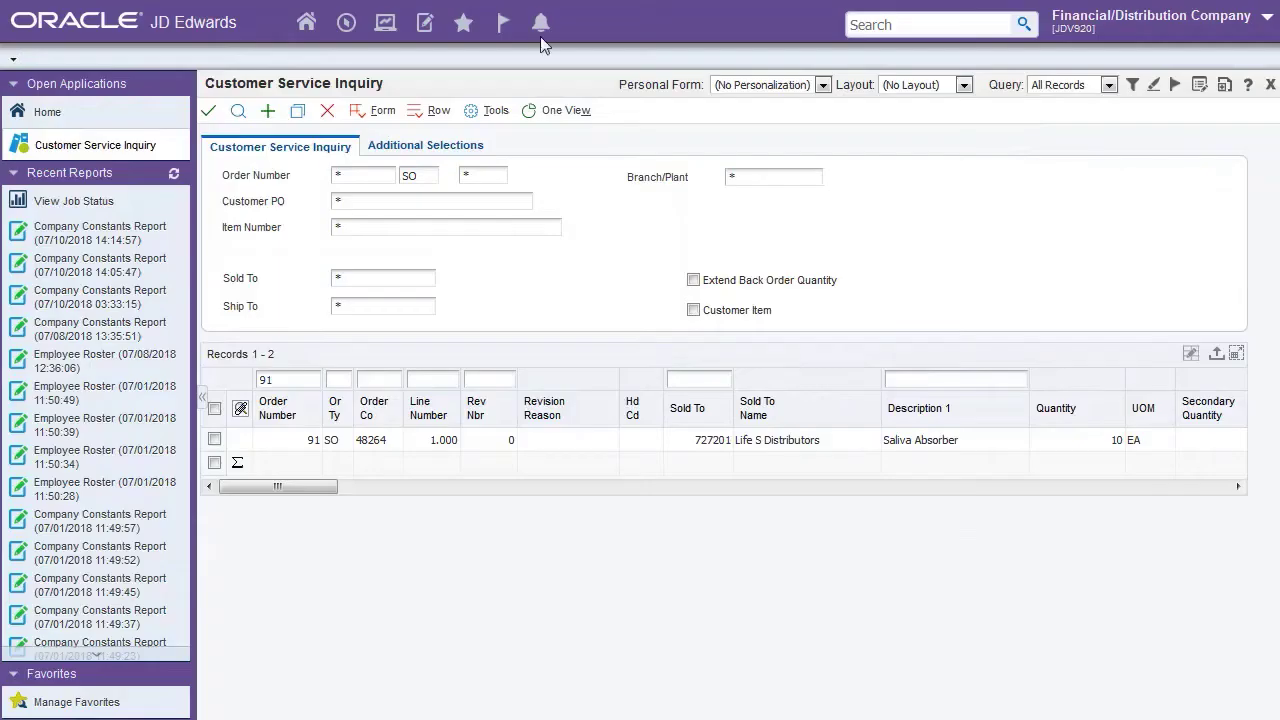
In the JD Edwards Customer Service Inquiry, filter the grid by the order number returned to Postman.
click(290, 386)
key(BackSpace)
text(2)
click(238, 110)
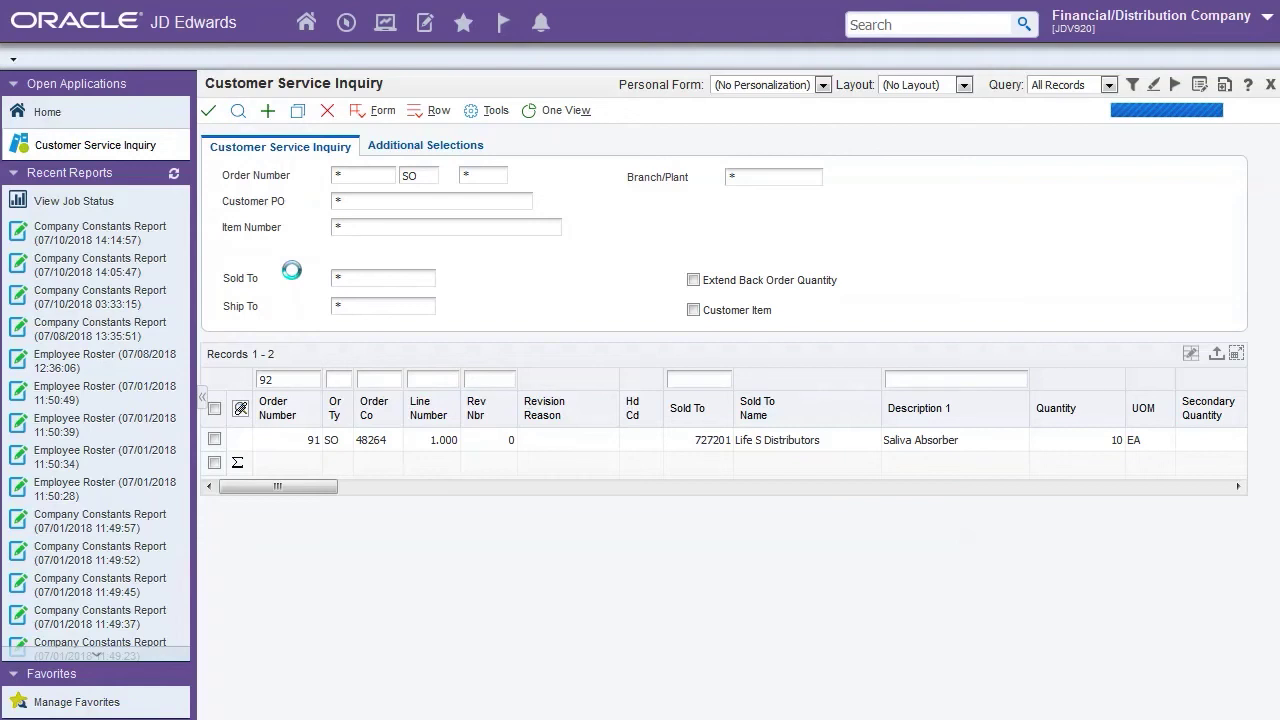